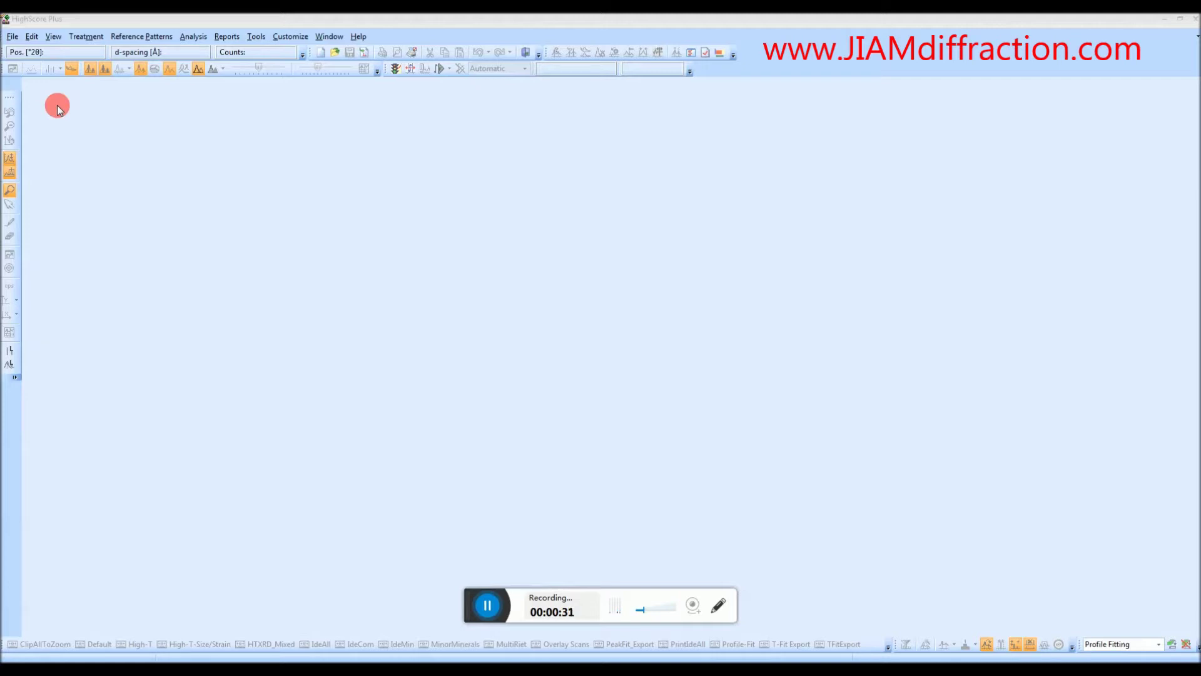
Step: Open Oxide mixture.xrdml from the Example folder to plot its diffraction pattern
click(14, 37)
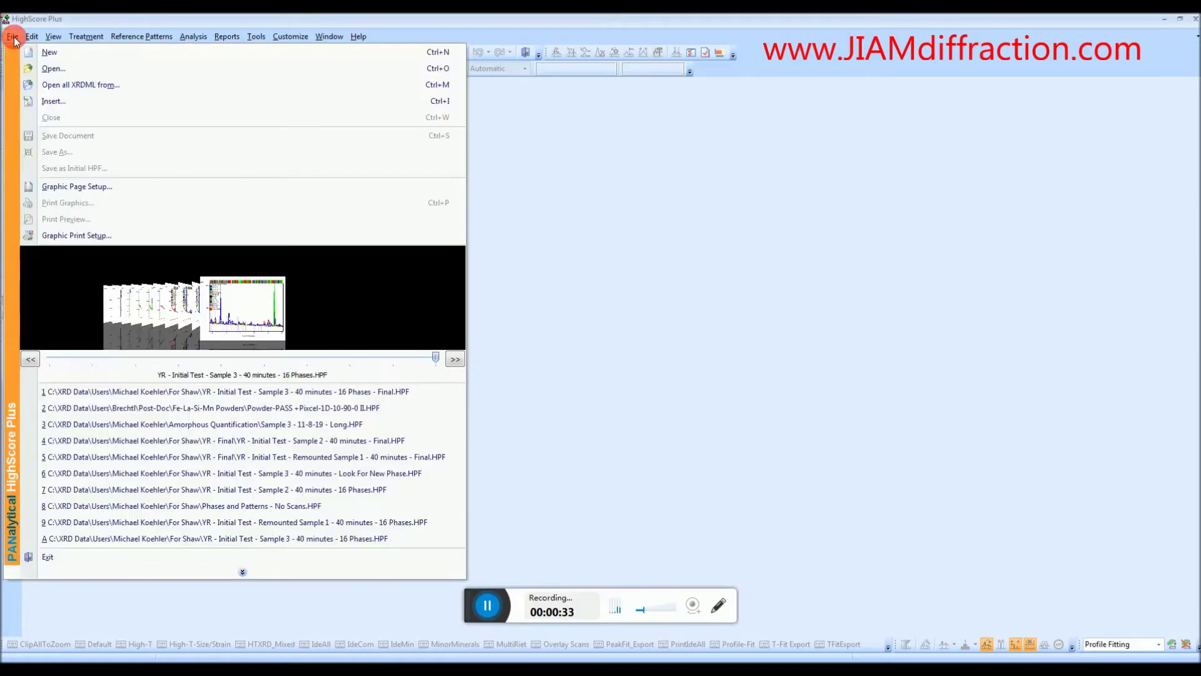
click(47, 69)
click(201, 206)
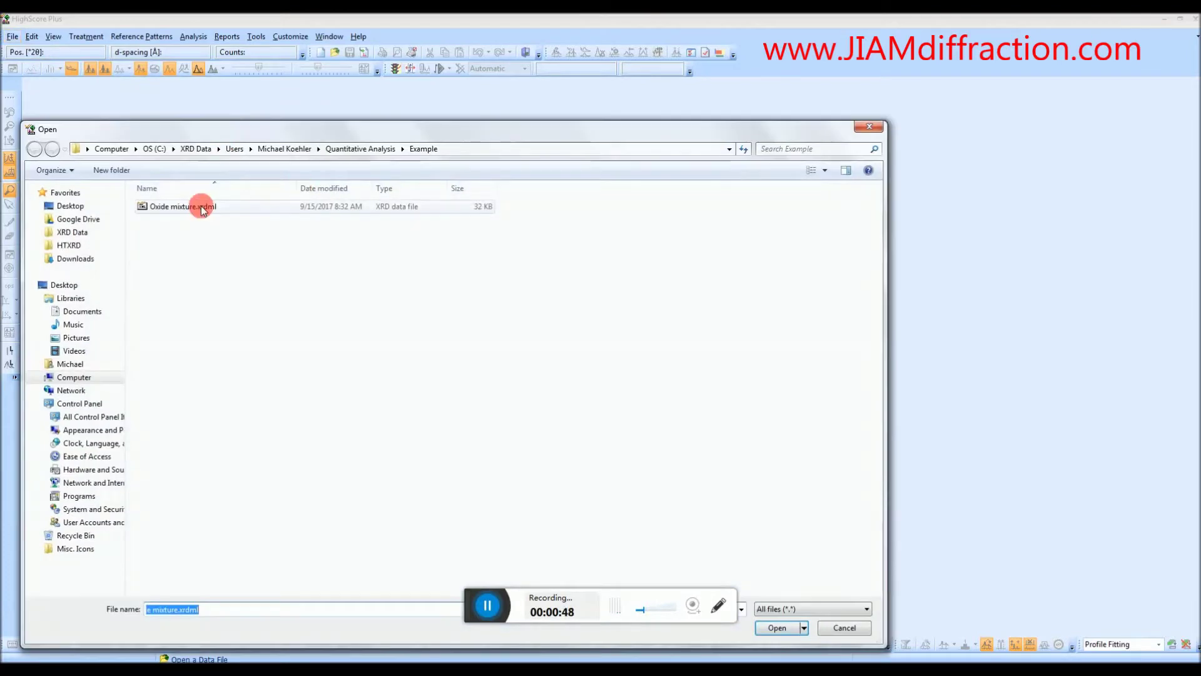
double_click(201, 207)
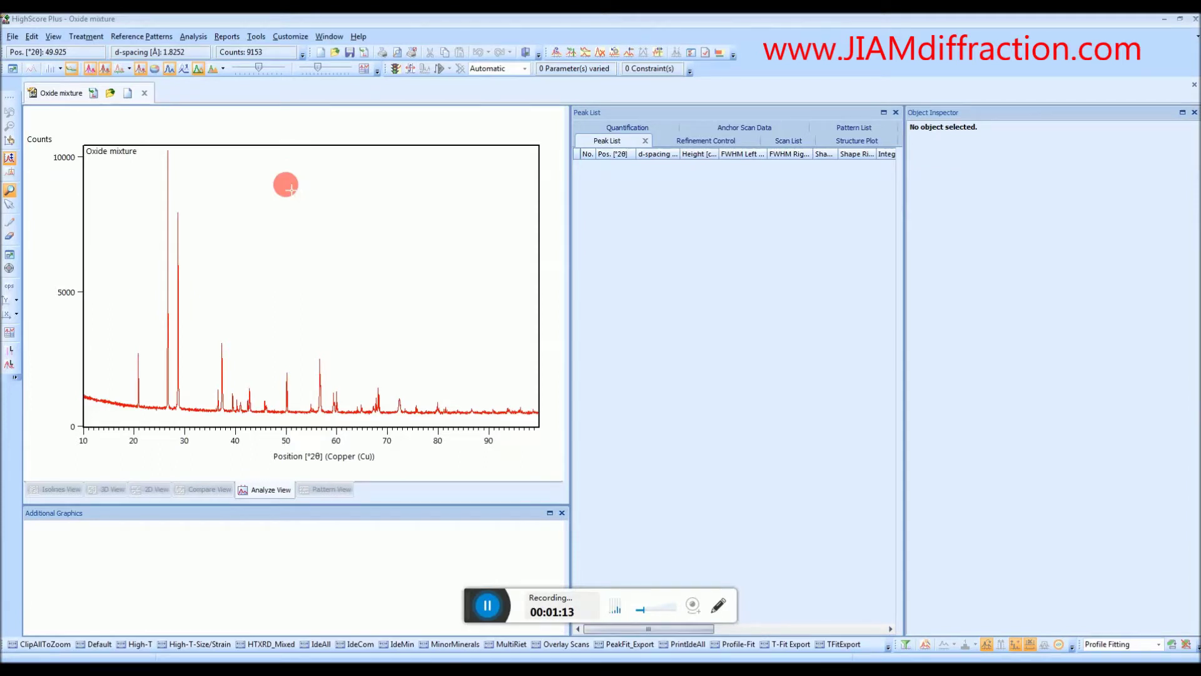
right_click(287, 185)
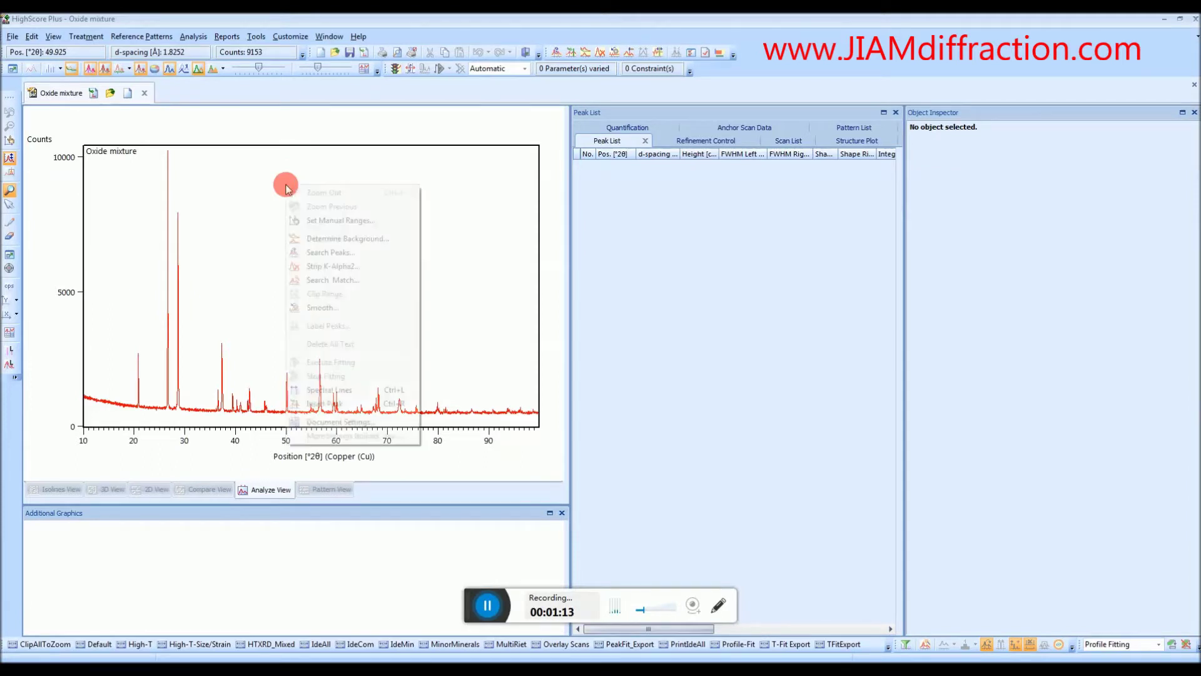
Step: Determine the background with granularity 20 and bending factor 7, and accept it
click(339, 240)
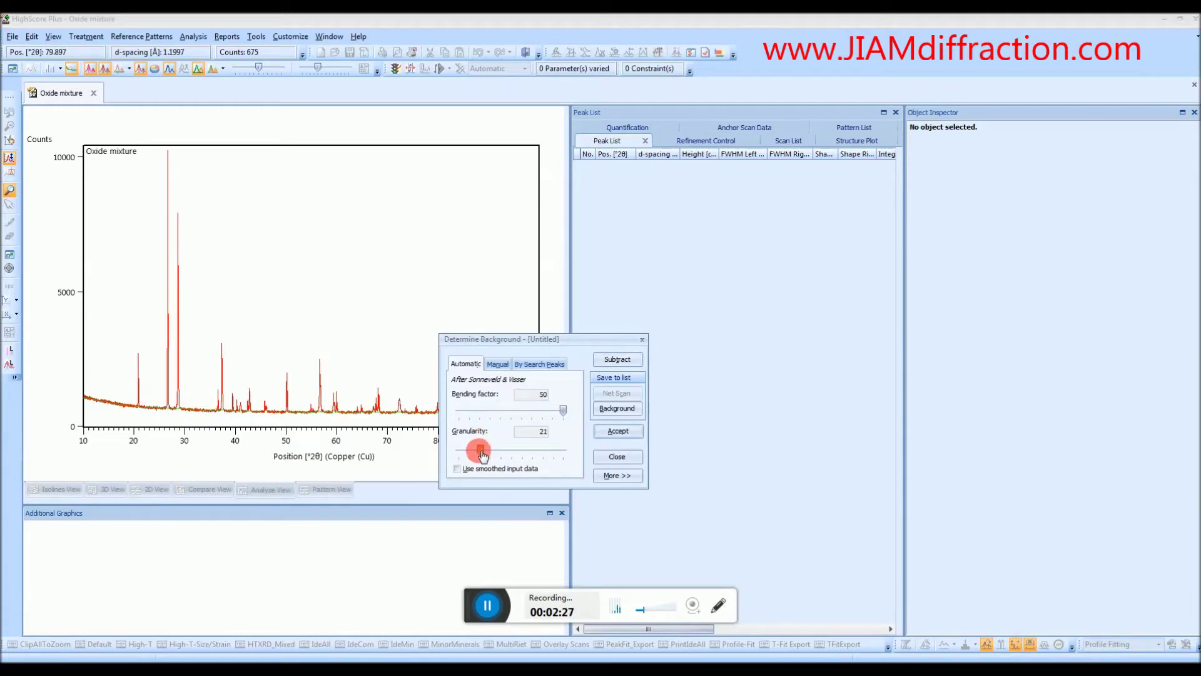
drag(482, 452, 480, 452)
click(563, 410)
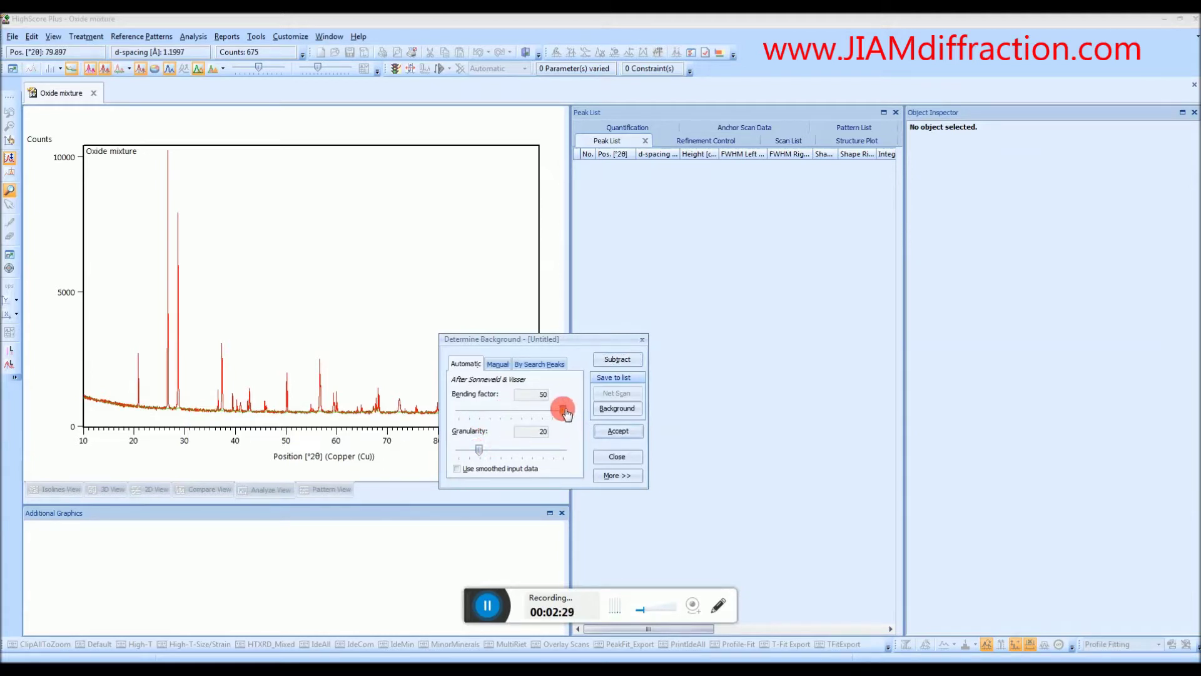
drag(566, 413, 467, 416)
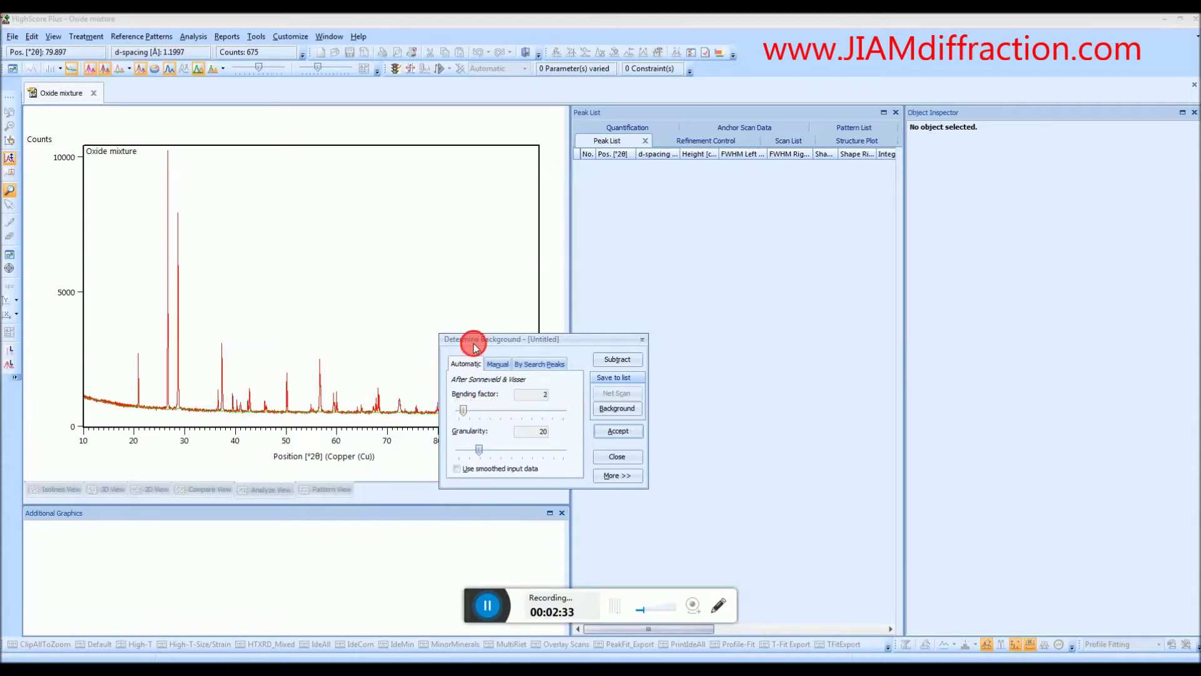
drag(472, 341, 622, 322)
click(615, 391)
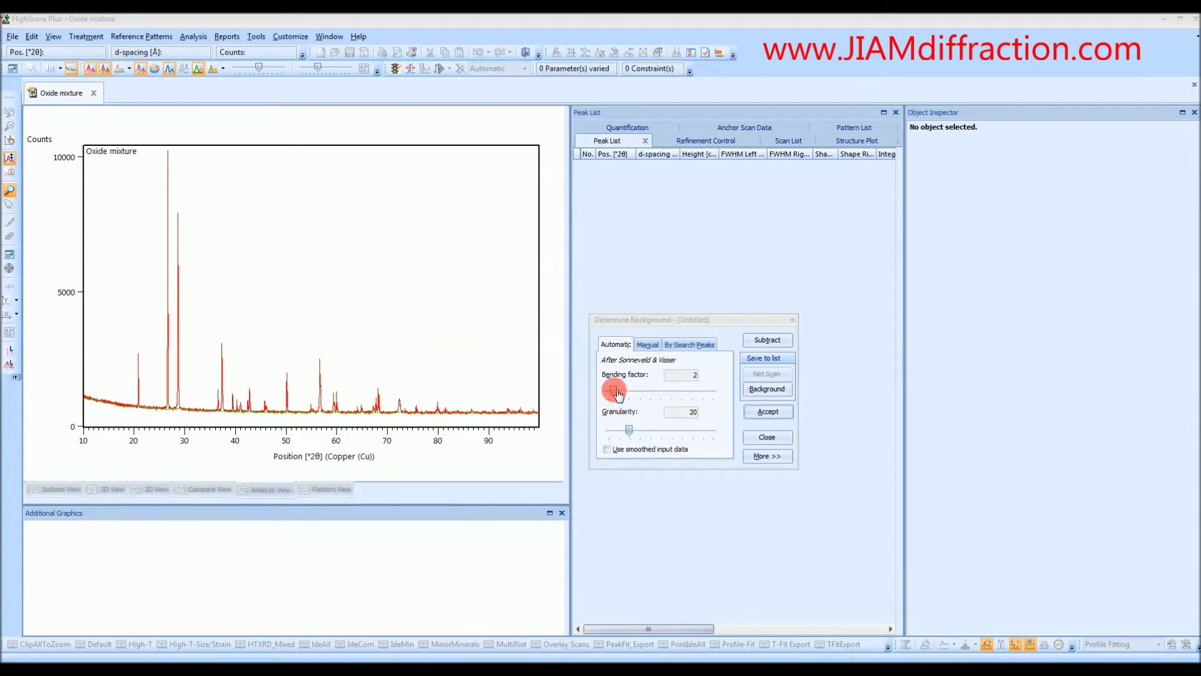
mouse_move(619, 394)
mouse_down()
mouse_move(665, 394)
mouse_move(614, 395)
mouse_move(624, 393)
mouse_up()
click(684, 403)
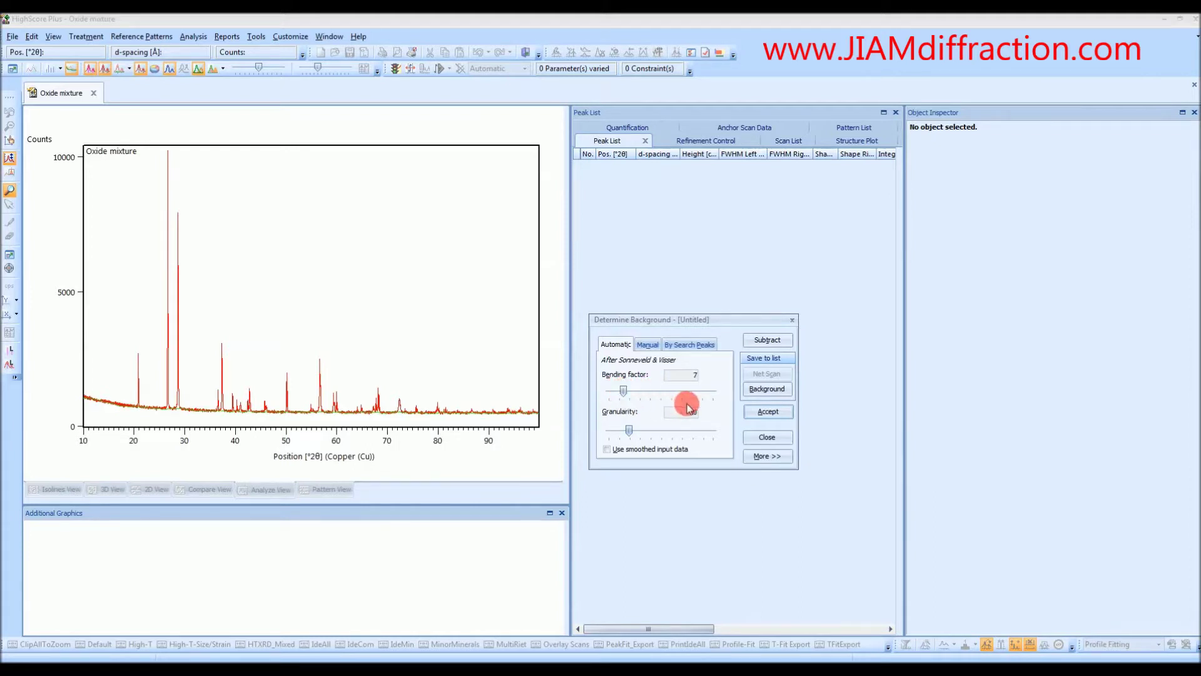
click(770, 413)
click(771, 415)
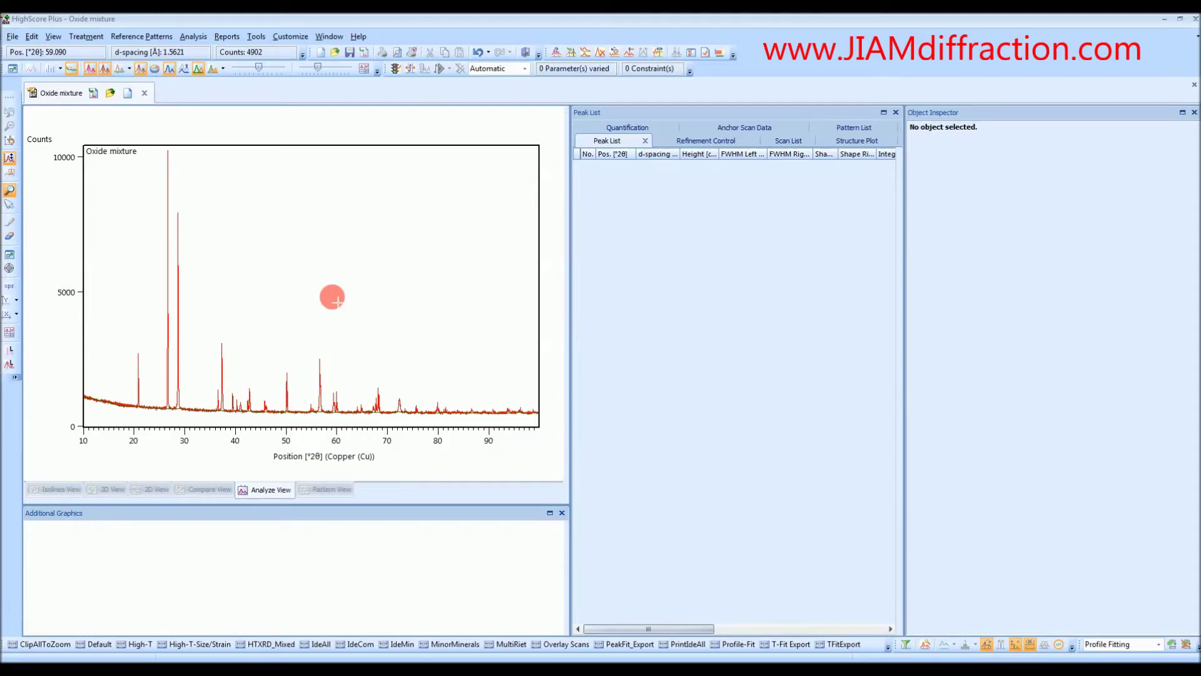
Step: Run a peak search at minimum significance 1.00 and accept the 38 peaks found
right_click(332, 298)
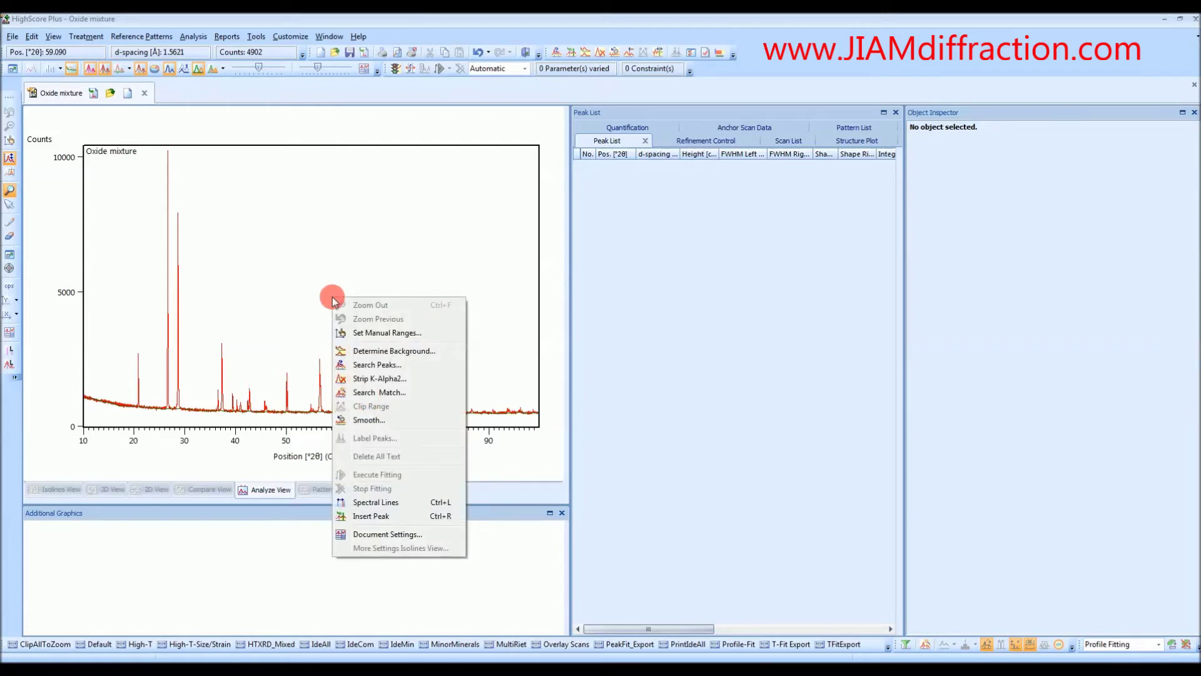
click(384, 367)
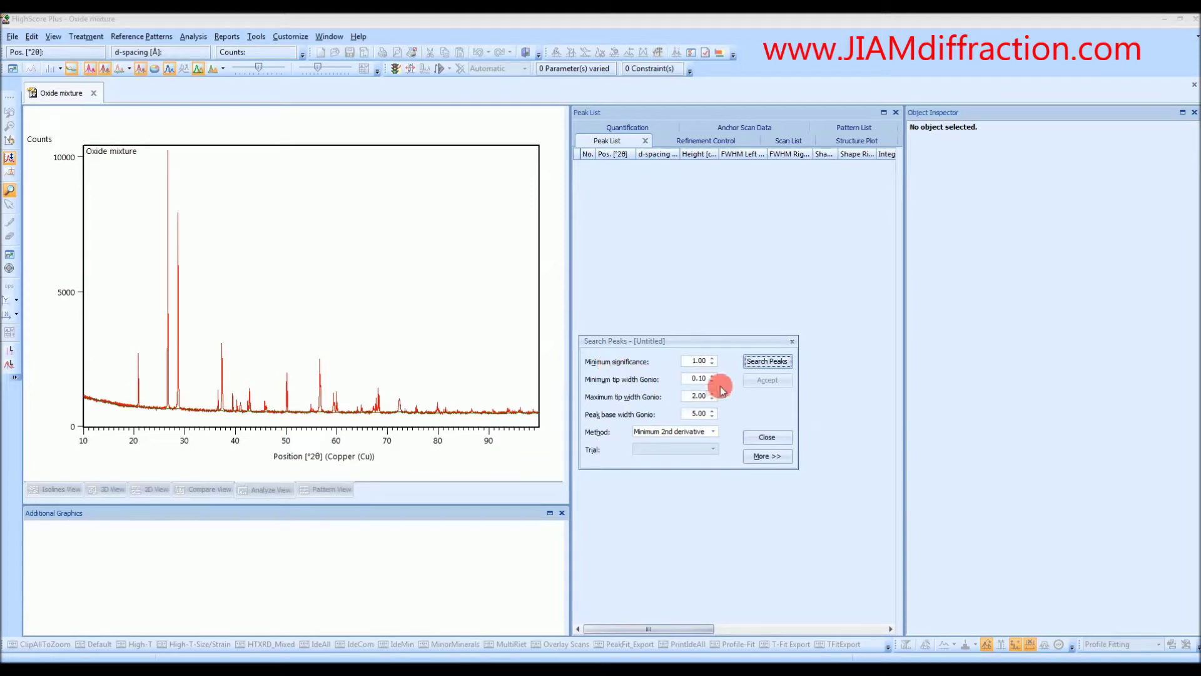
click(768, 362)
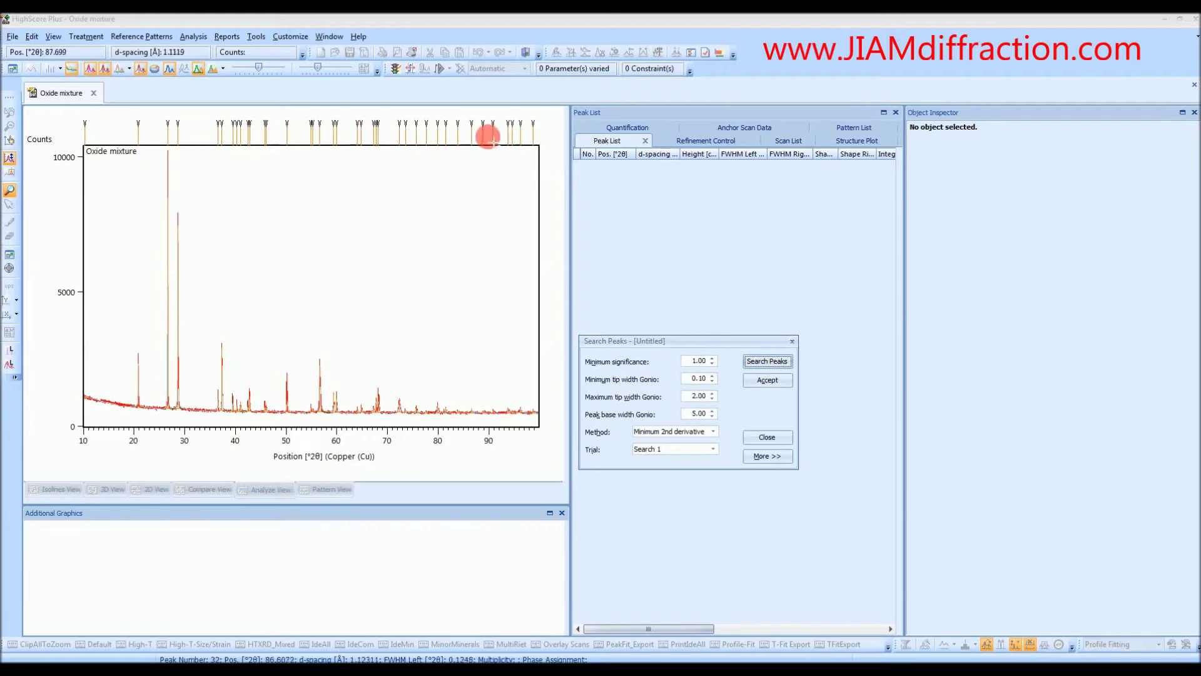
mouse_move(536, 145)
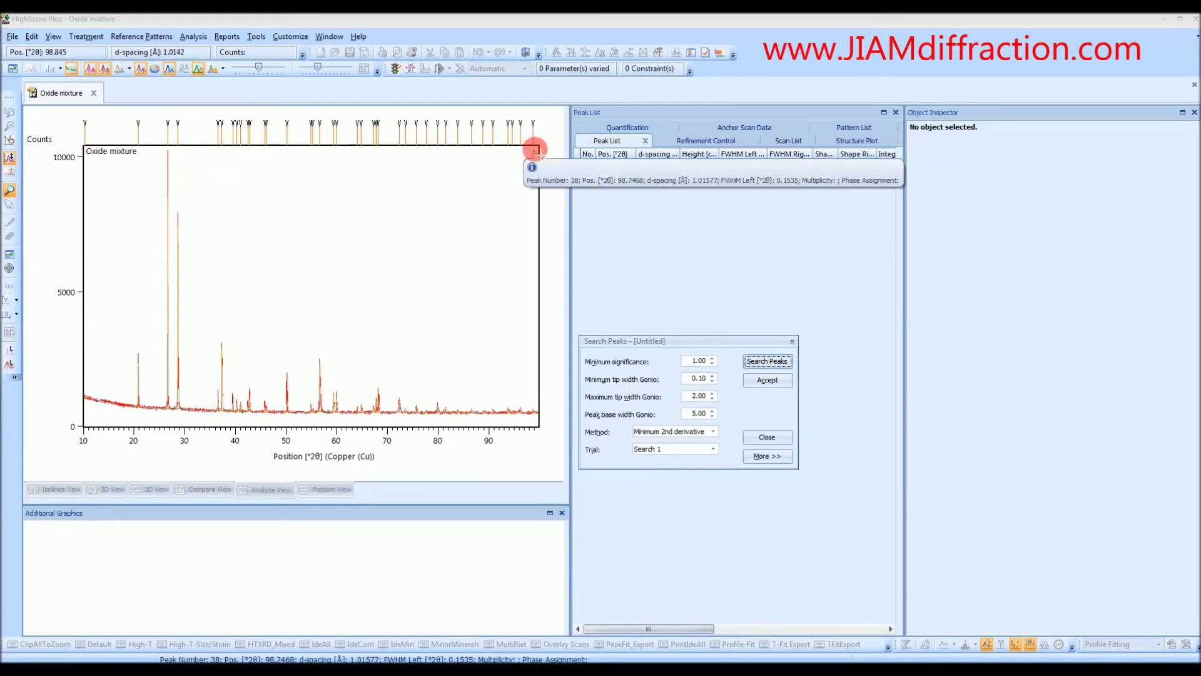
click(769, 381)
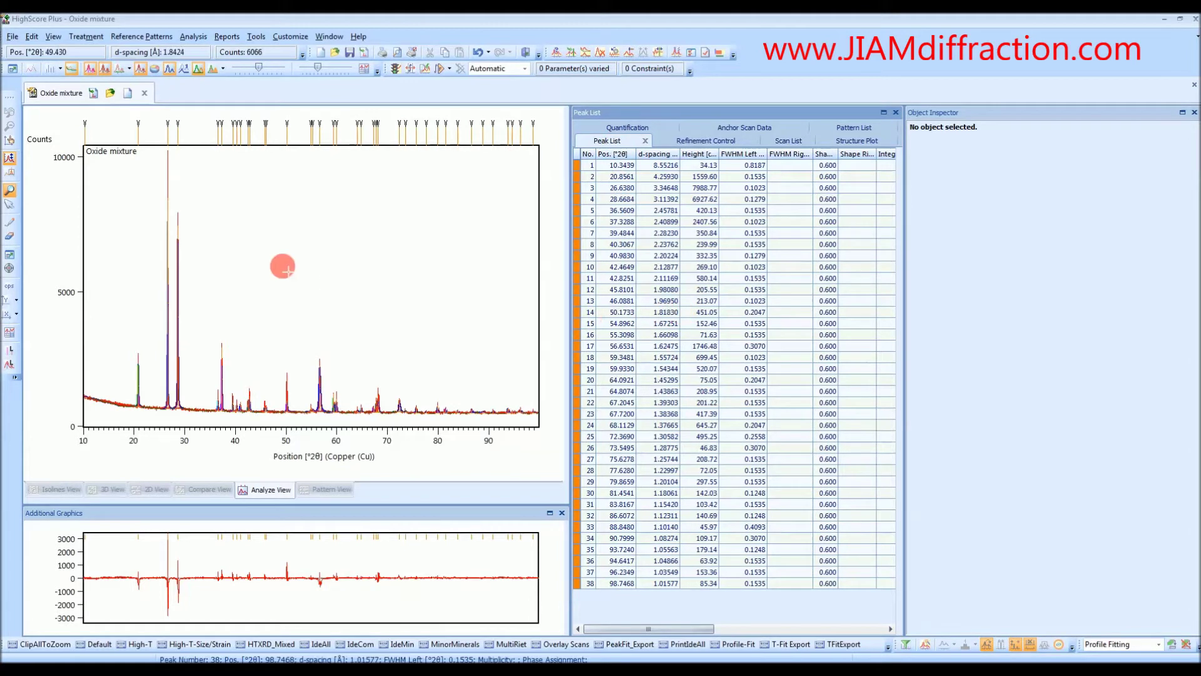
Step: Zoom into the low-angle region and delete the spurious peak at 10.3439°
click(179, 349)
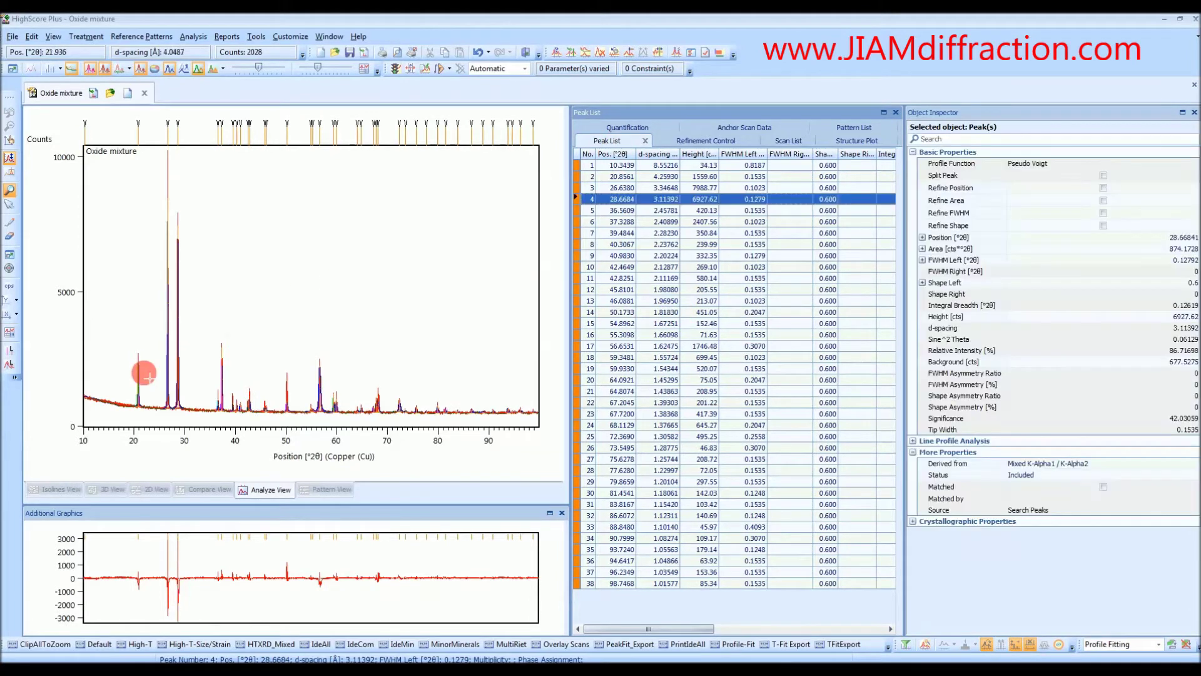
click(137, 379)
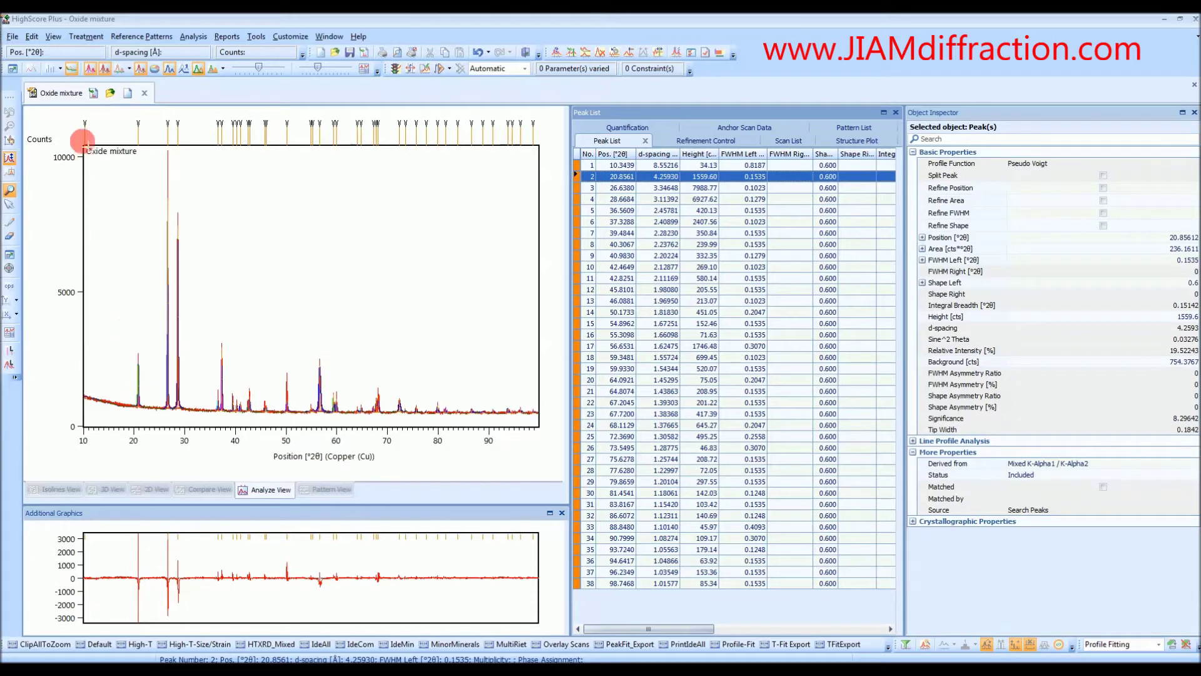
click(91, 134)
drag(104, 382, 74, 416)
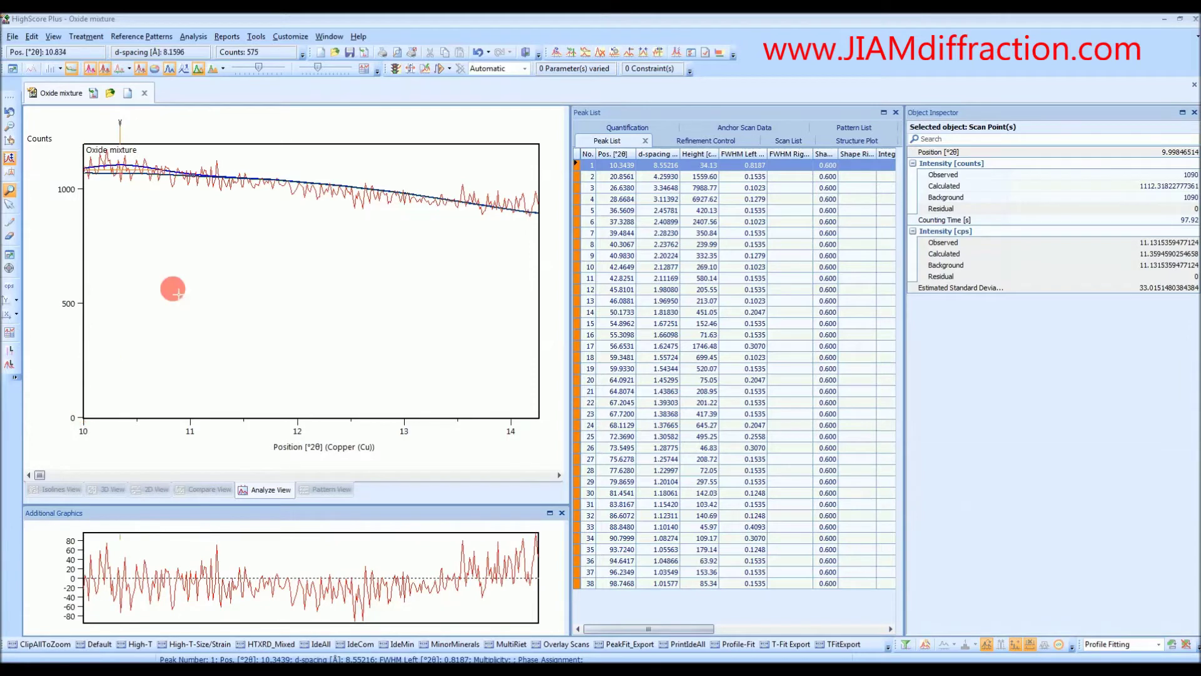
click(116, 164)
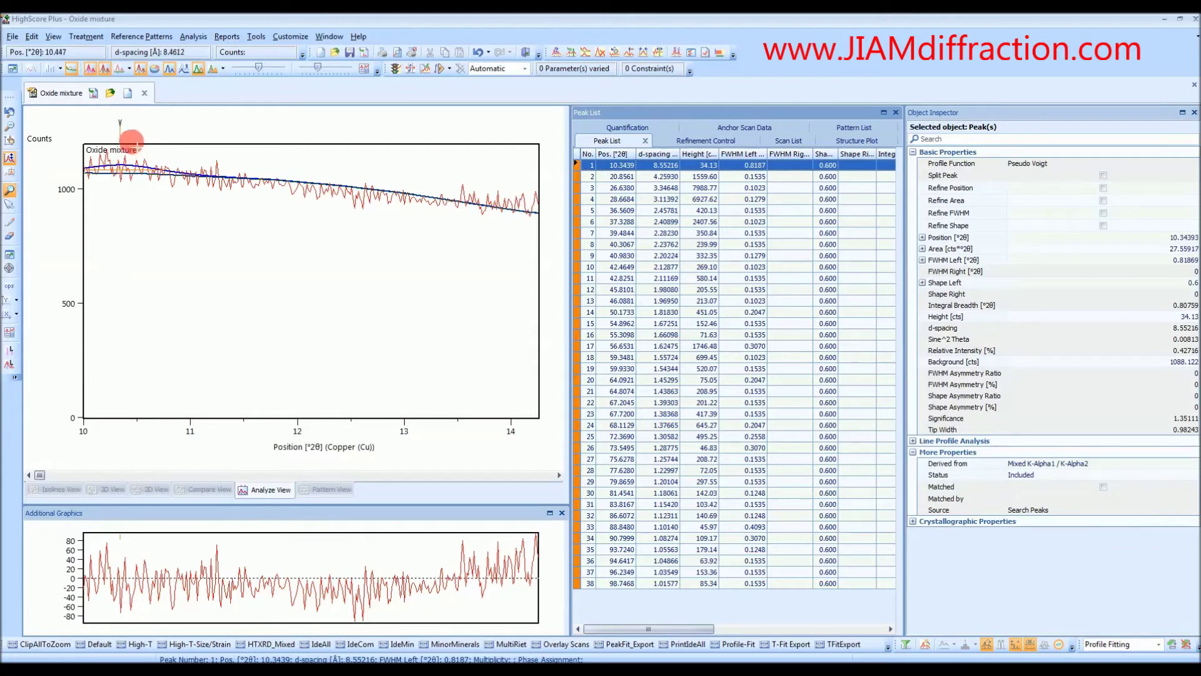
mouse_move(122, 133)
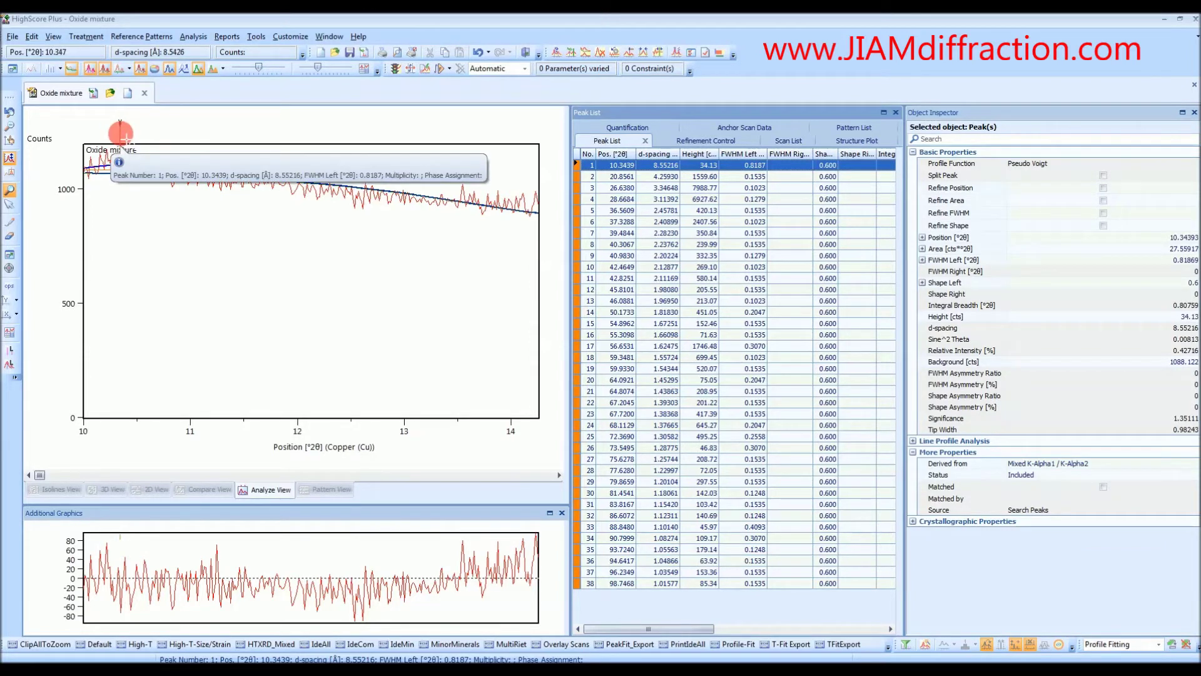
click(122, 133)
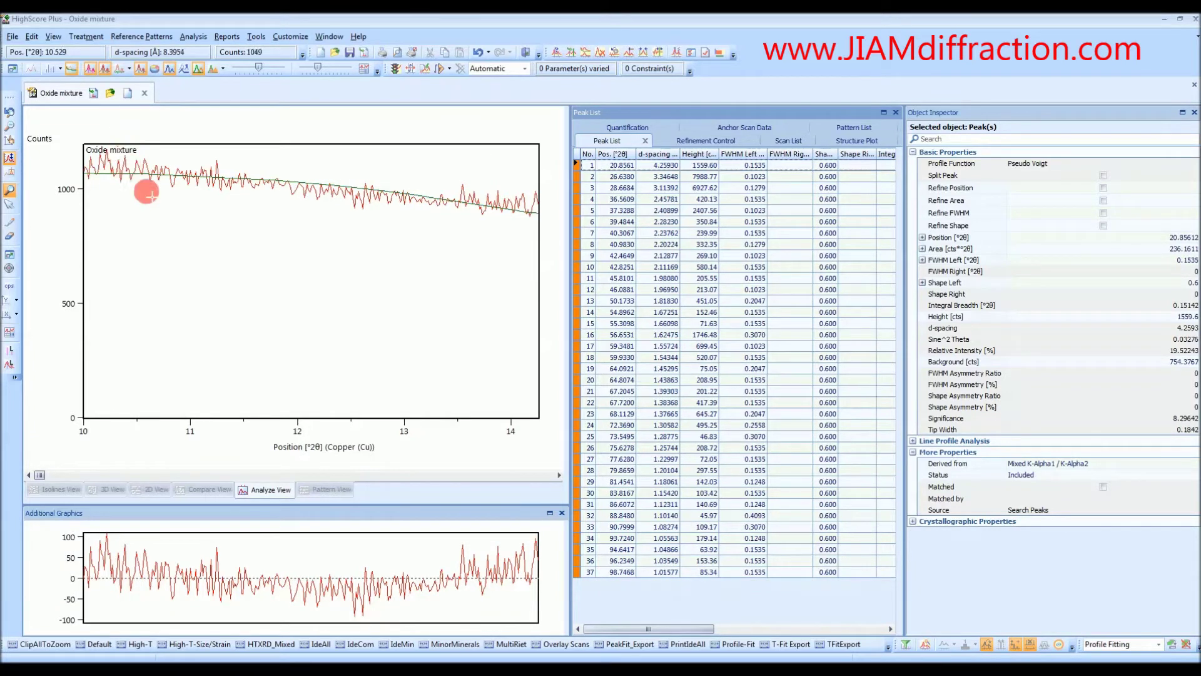
Step: Zoom out to the full 10–95° pattern and check the peaks at 26.638° and 28.668°
right_click(185, 230)
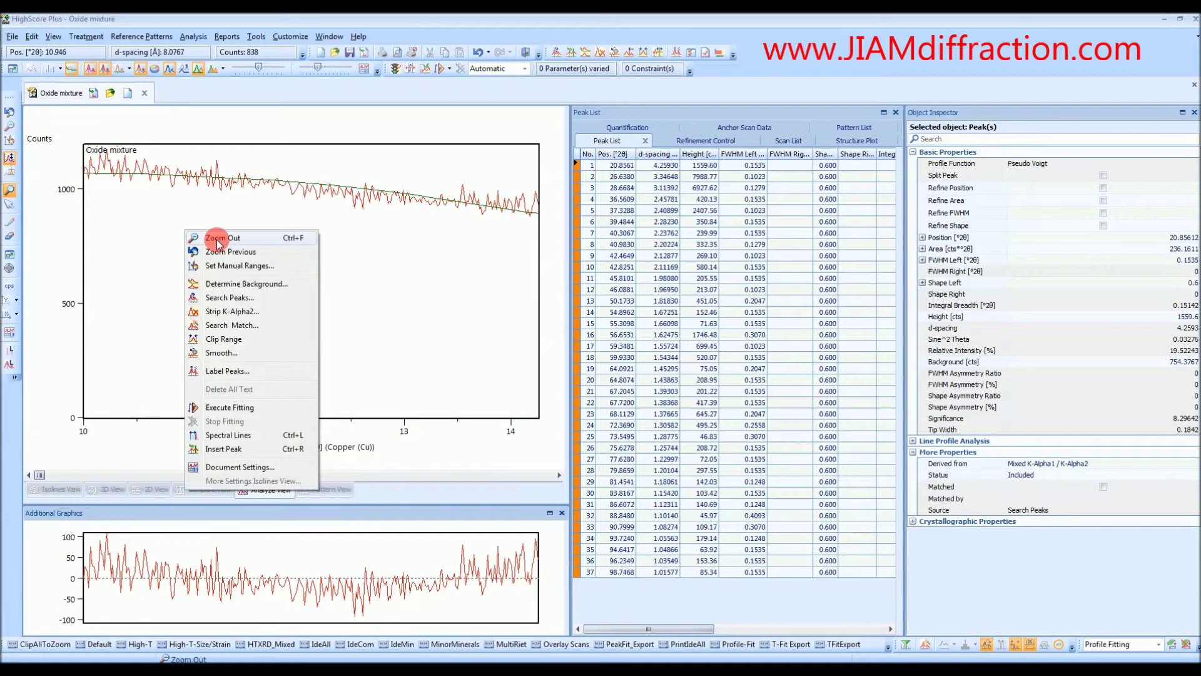
click(217, 241)
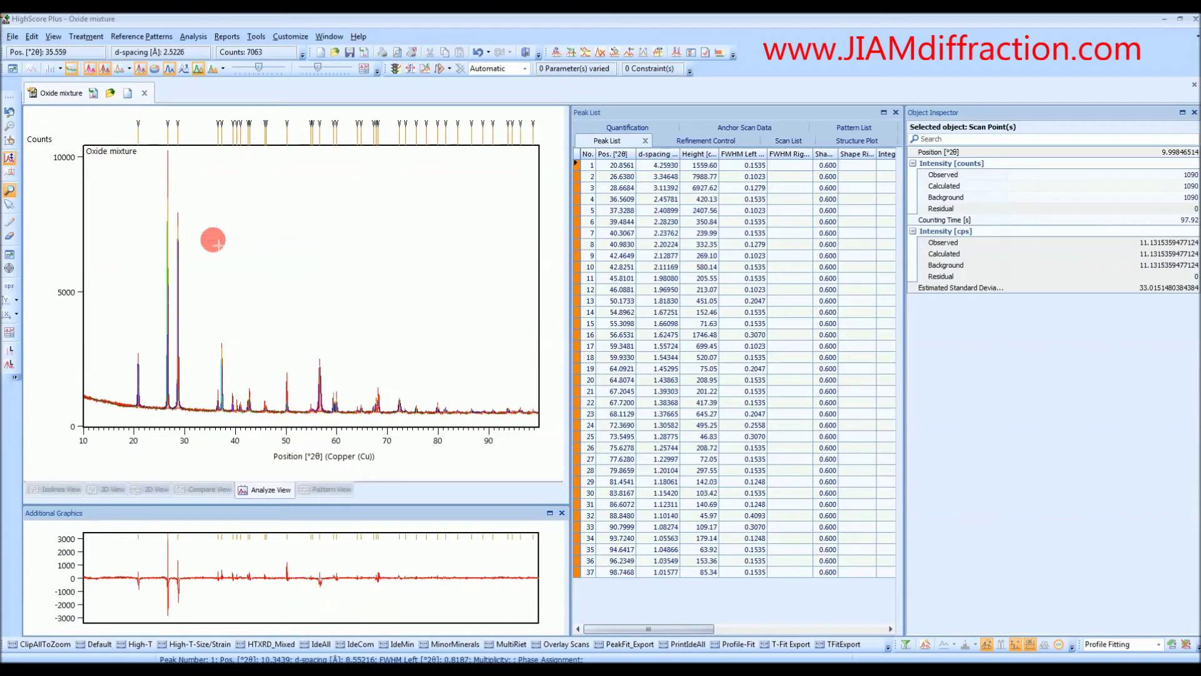
click(171, 358)
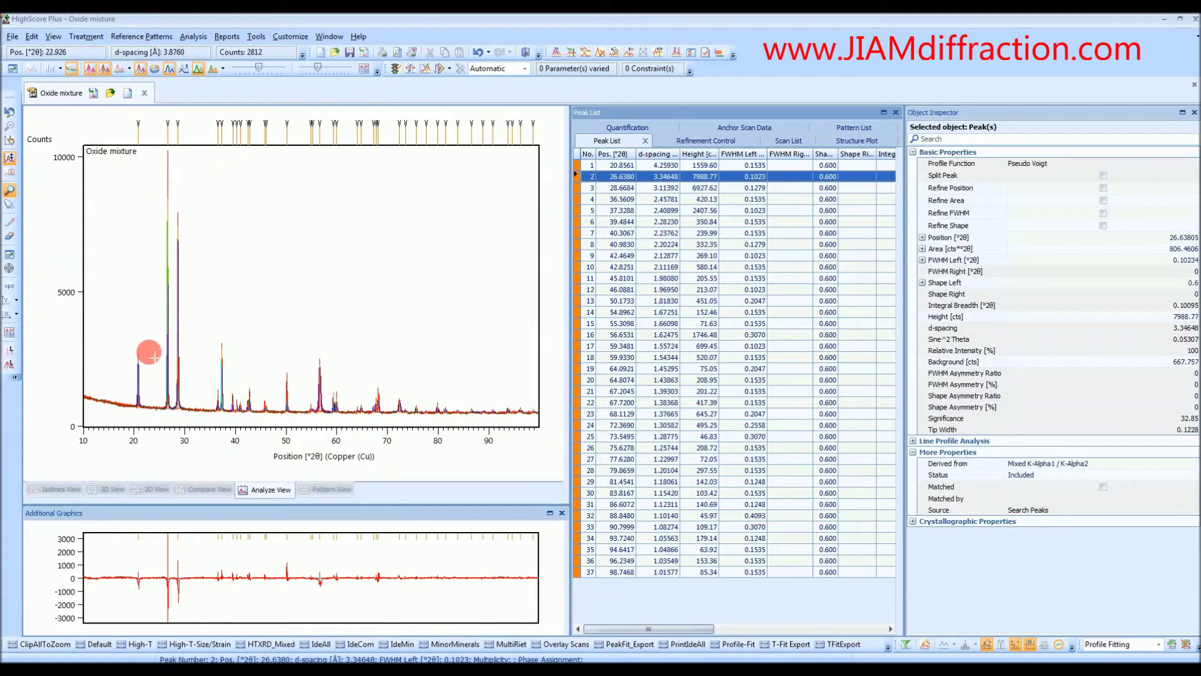
click(179, 350)
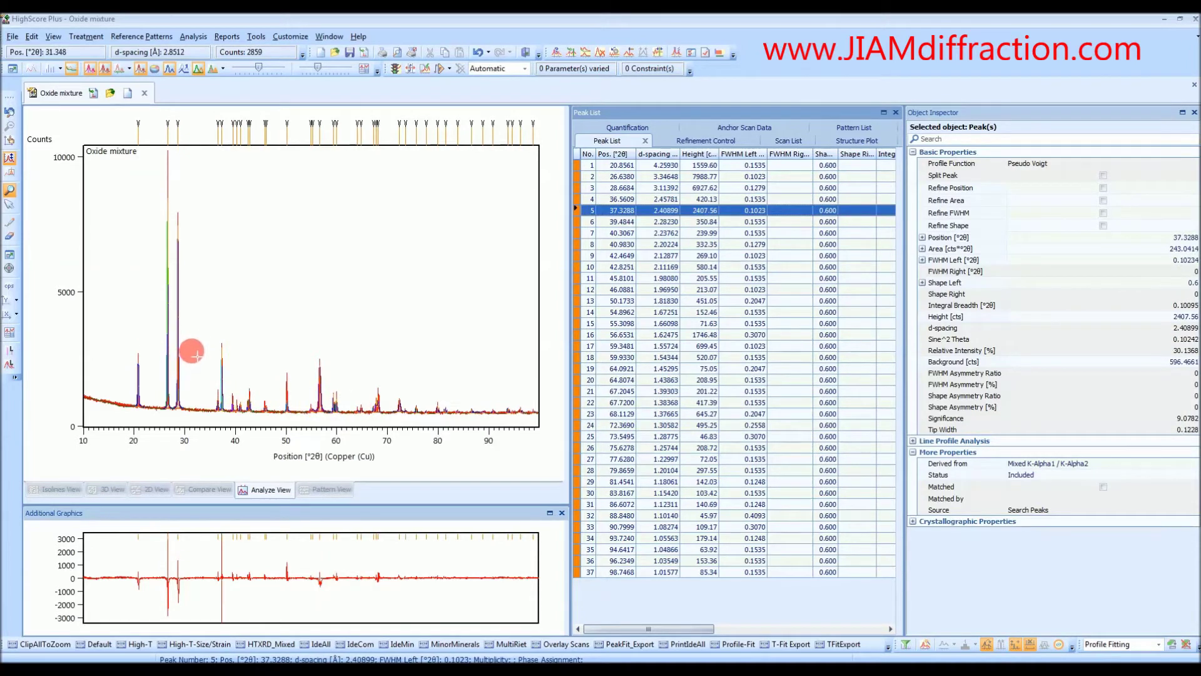
Step: Zoom into the pattern, pan to higher angles and insert a peak at 68.3041°
drag(192, 348, 127, 417)
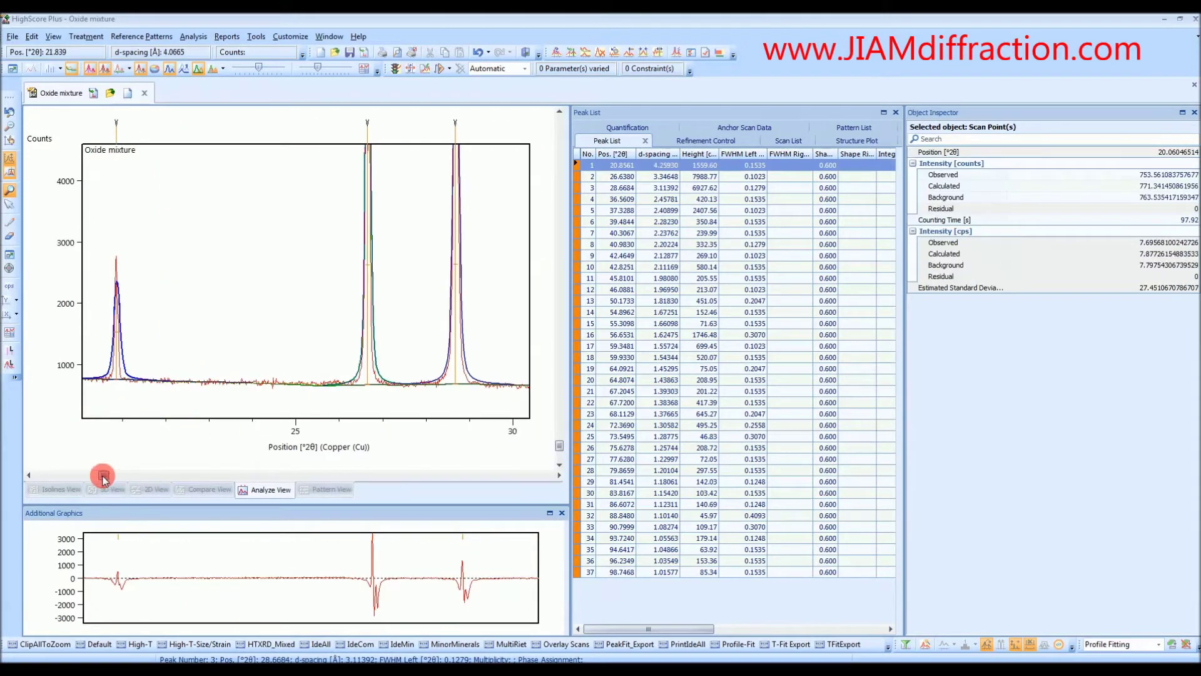
drag(103, 477, 216, 476)
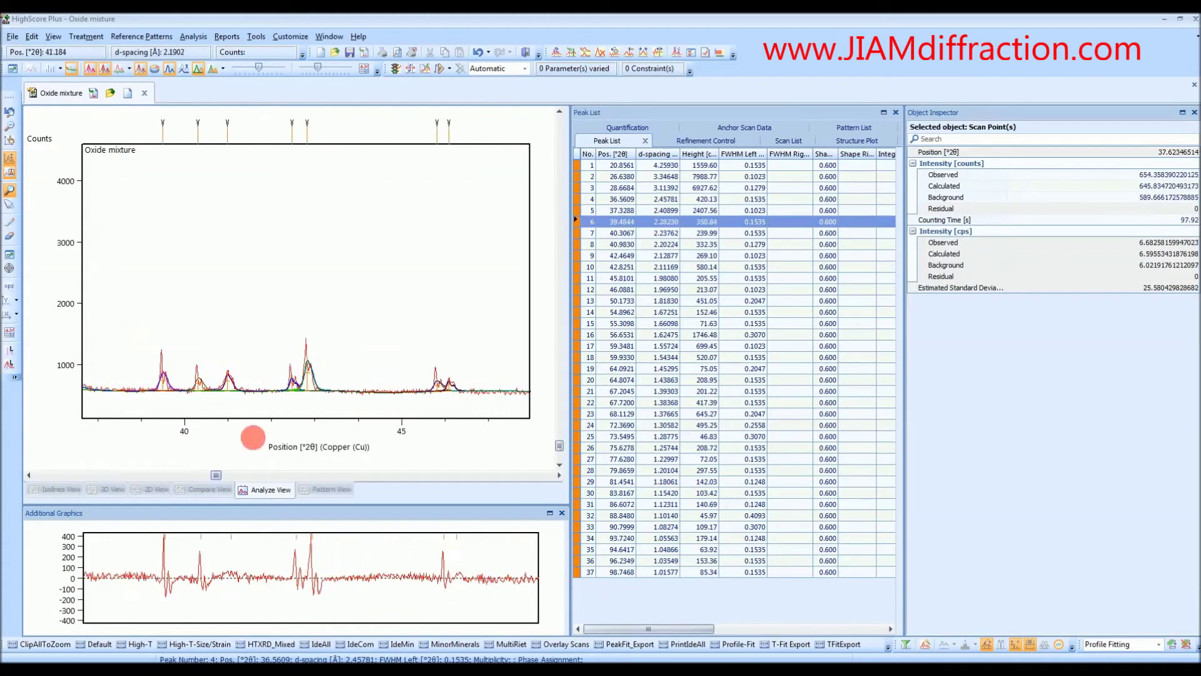
click(320, 351)
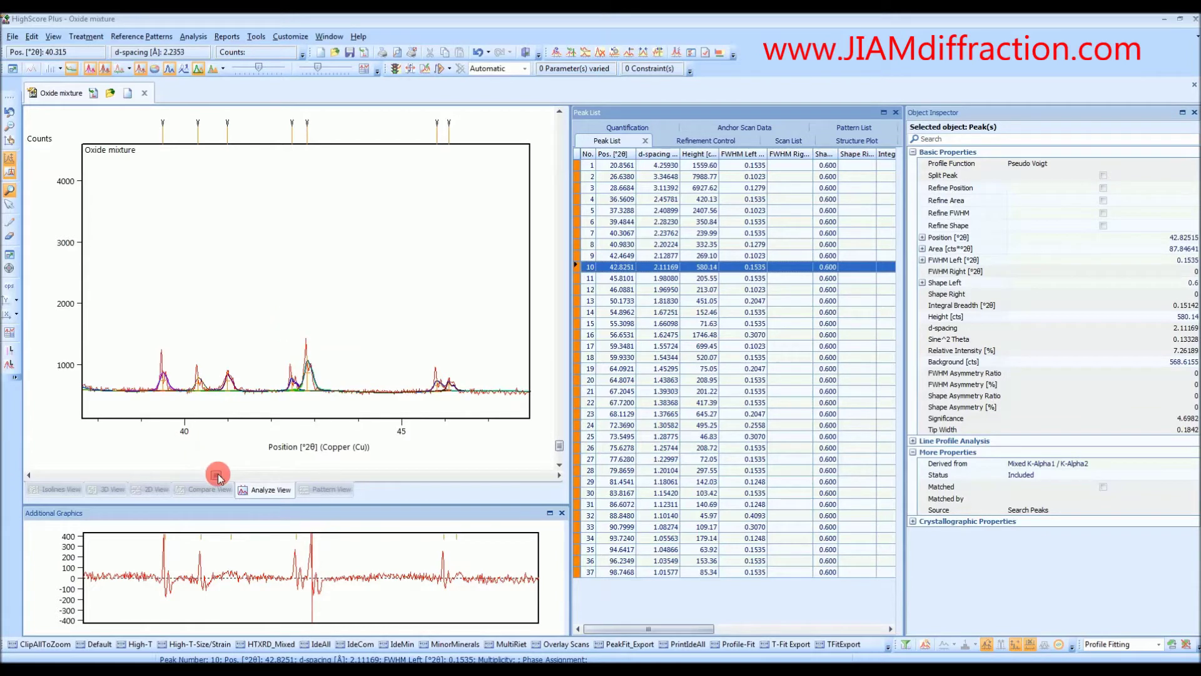
drag(217, 475, 375, 475)
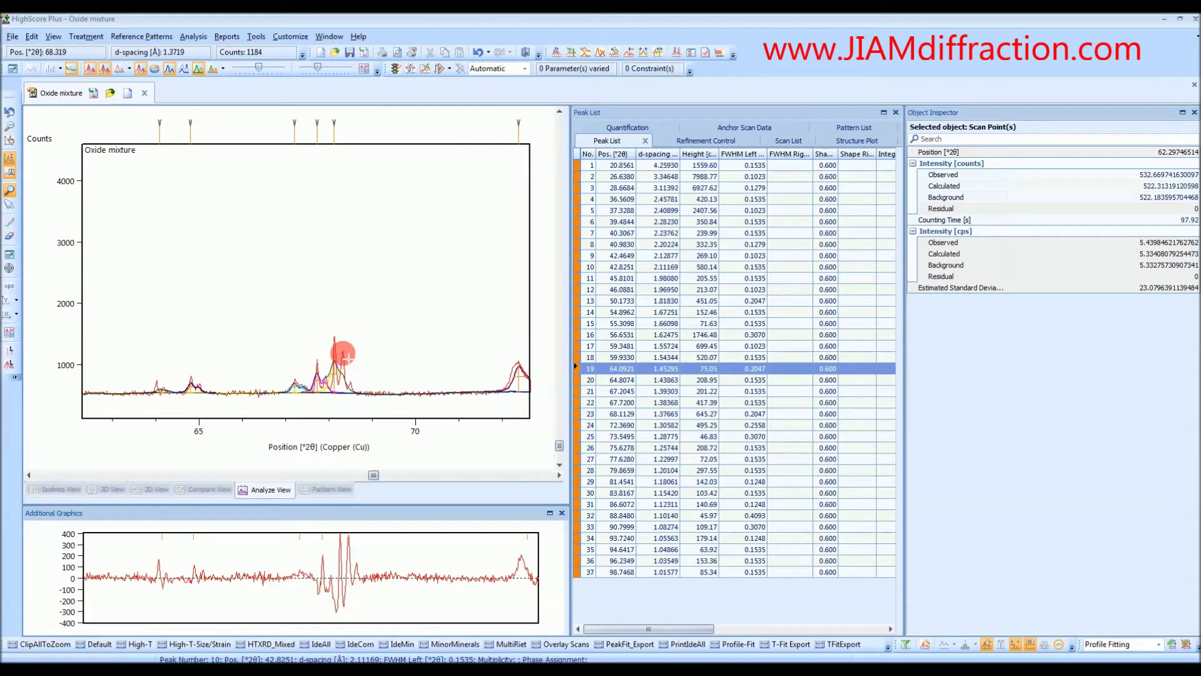
right_click(403, 320)
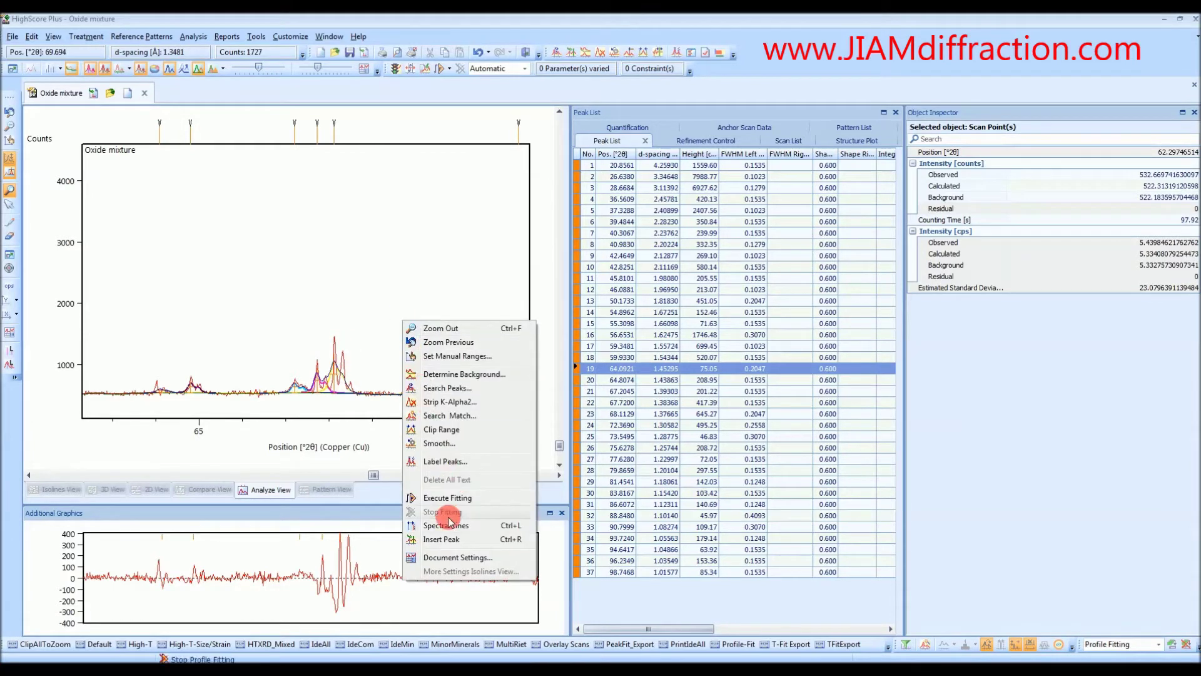
click(446, 539)
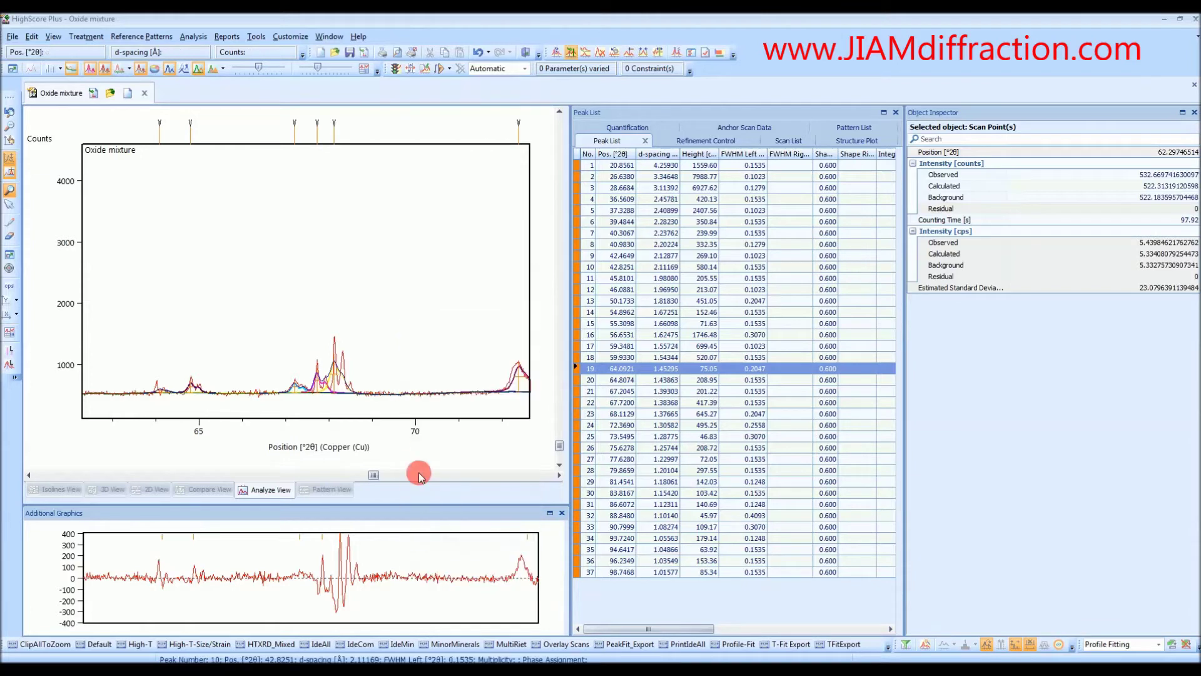
click(344, 374)
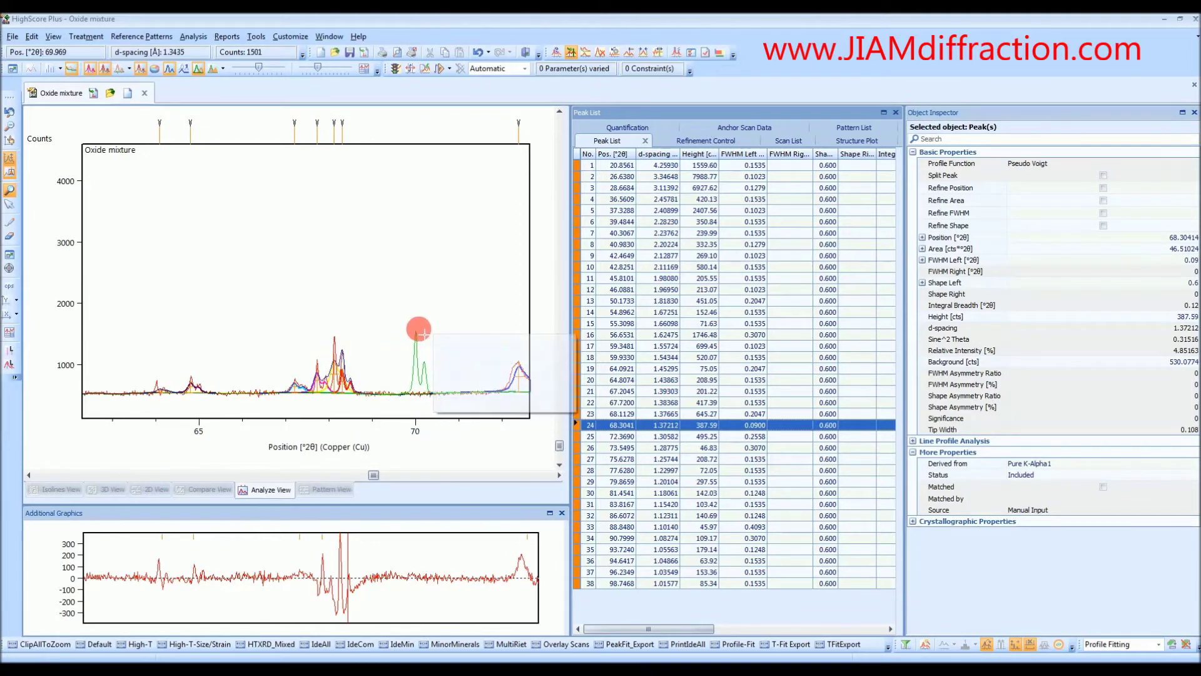
Step: Make the fitted peak near 70° taller and insert the missing peak at 81.14°
drag(423, 335, 415, 306)
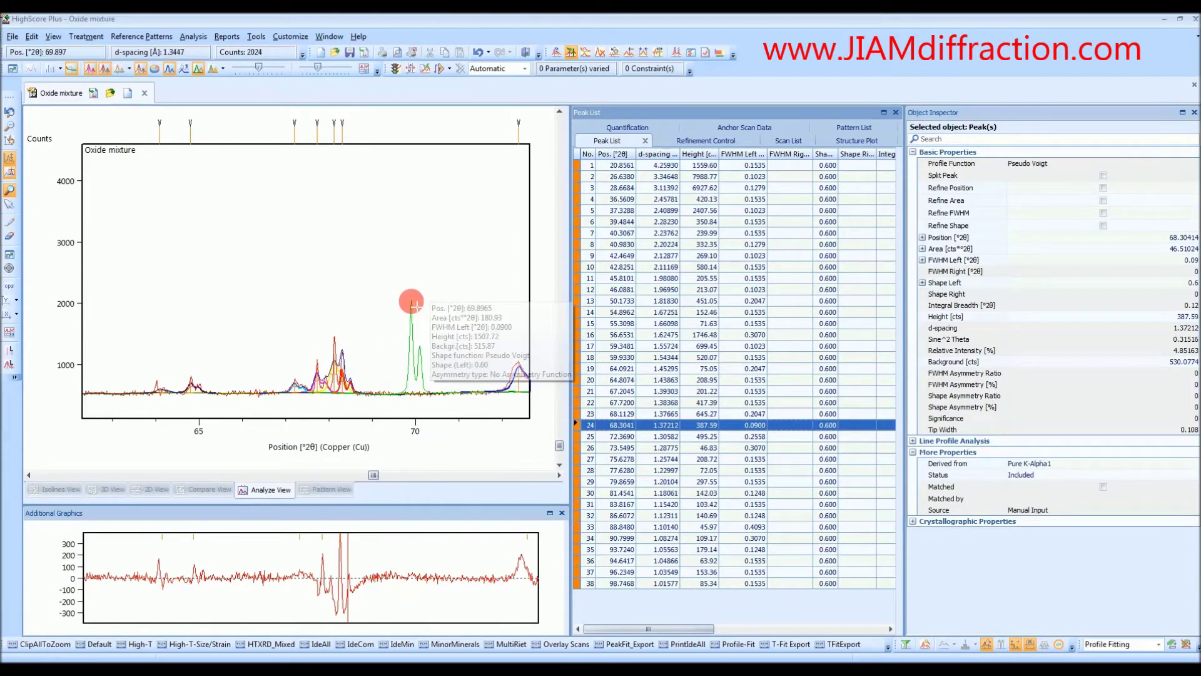
right_click(413, 306)
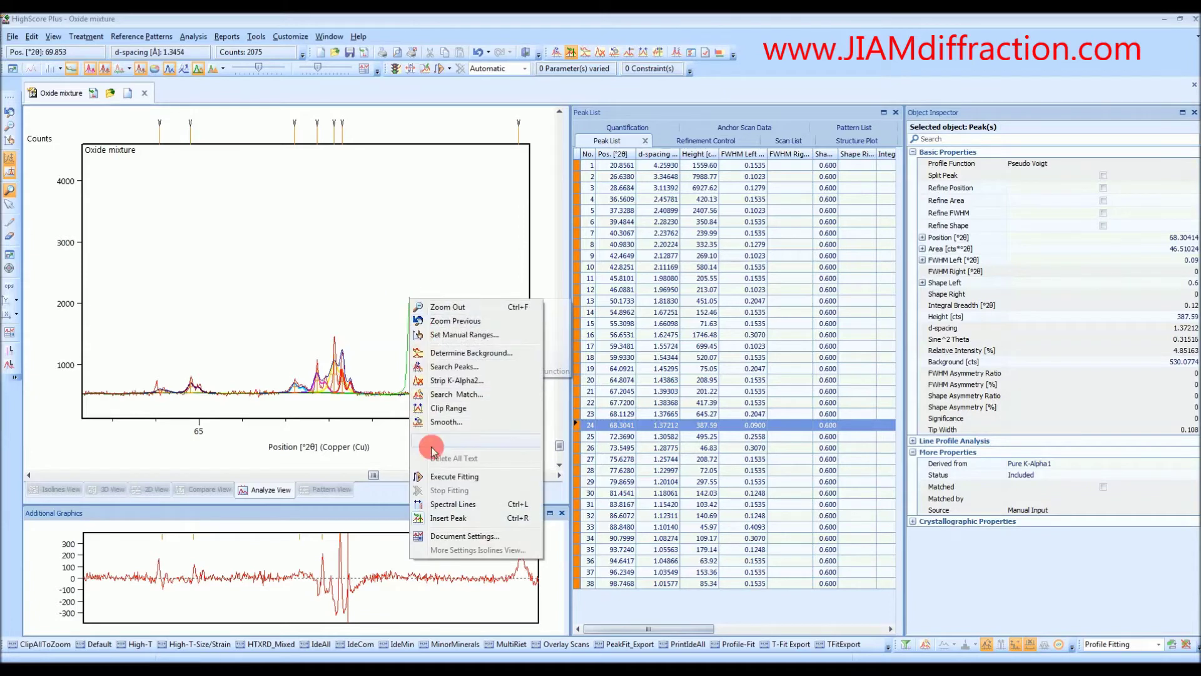
click(449, 517)
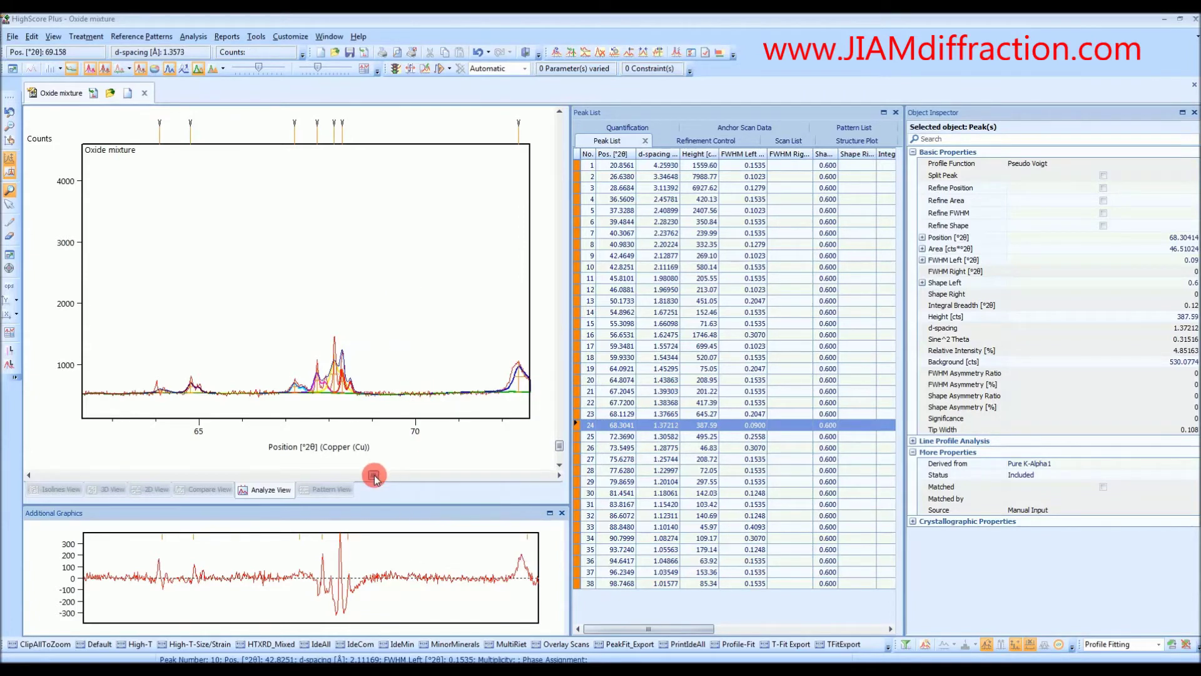
drag(374, 475, 453, 478)
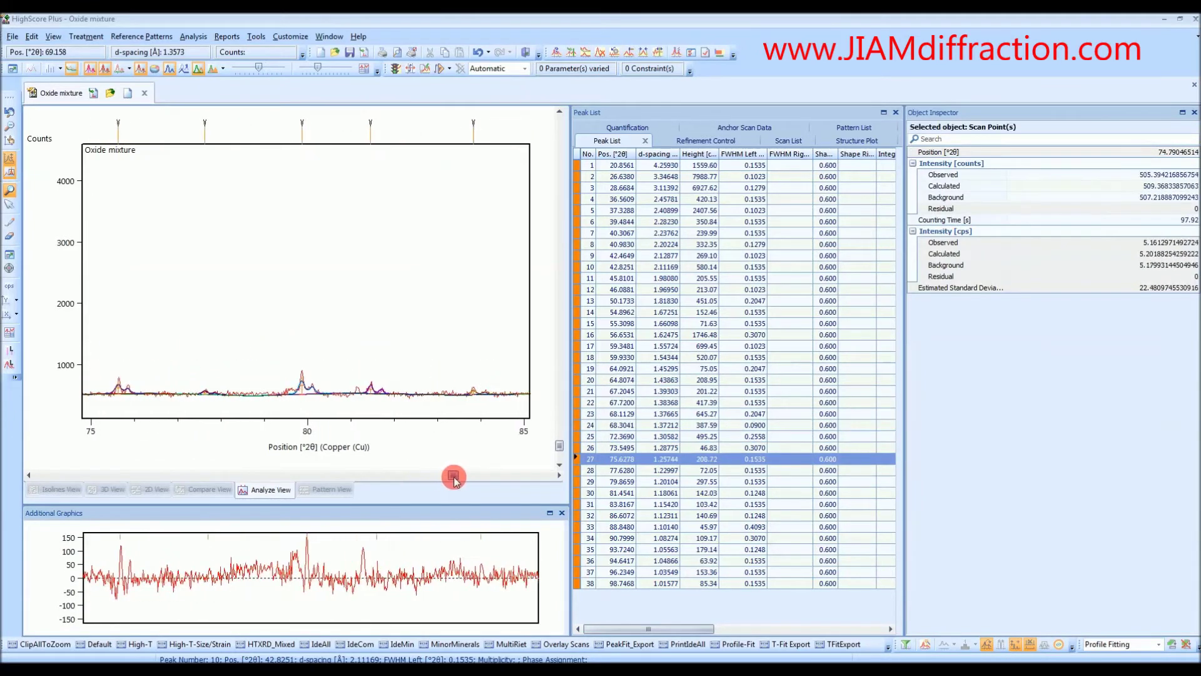
click(357, 389)
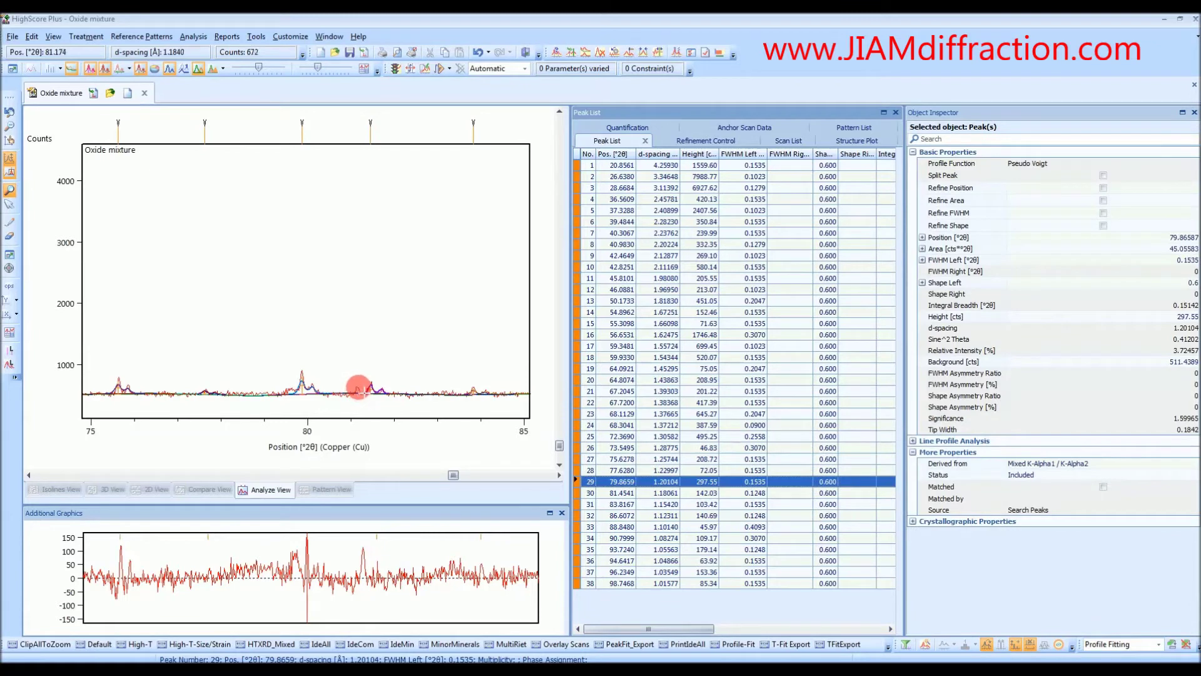
right_click(341, 360)
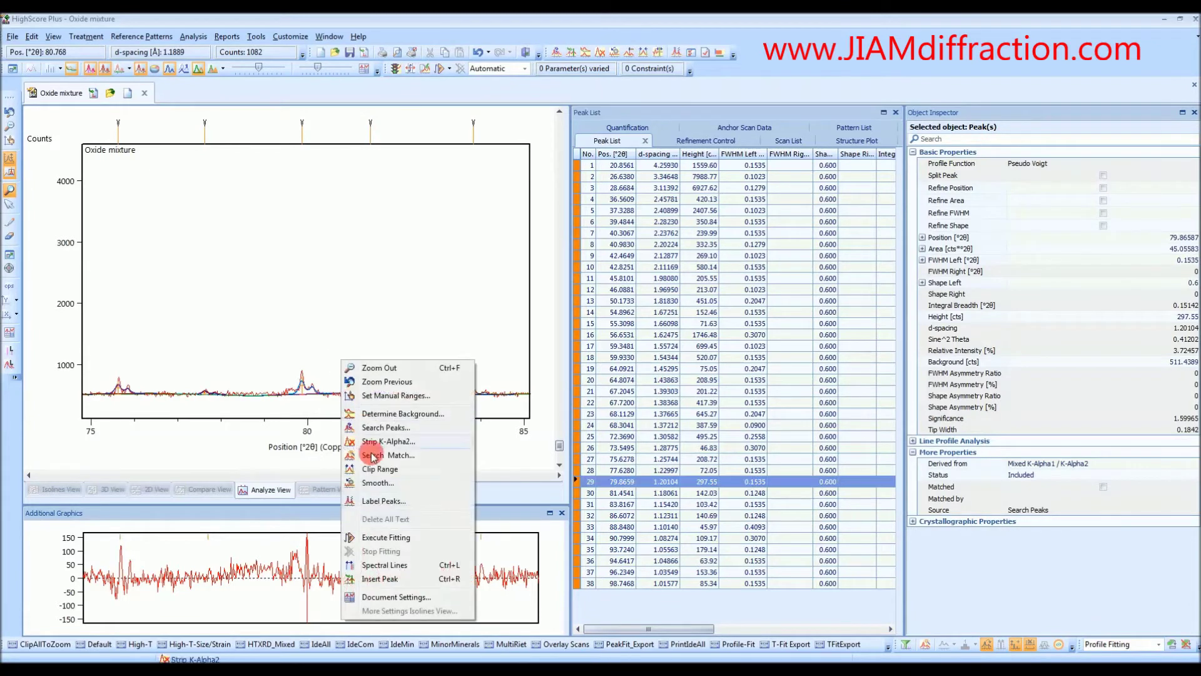
click(384, 570)
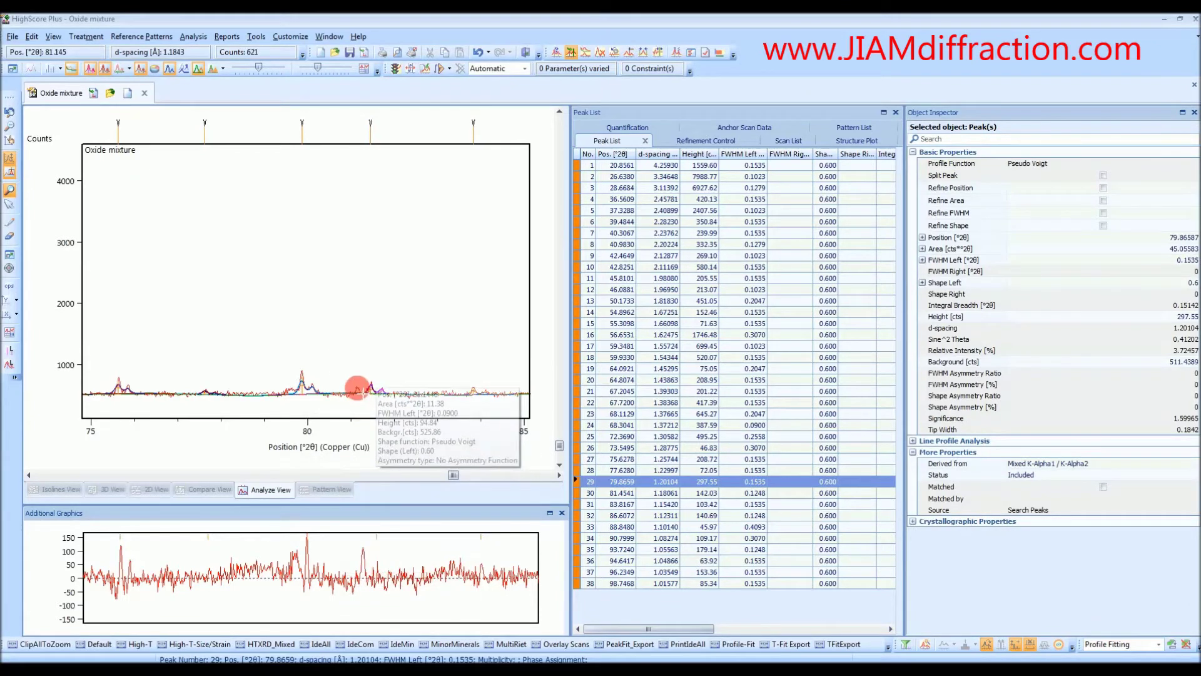
click(357, 387)
Step: Leave peak-insert mode and pan across the high-angle end of the pattern
right_click(431, 363)
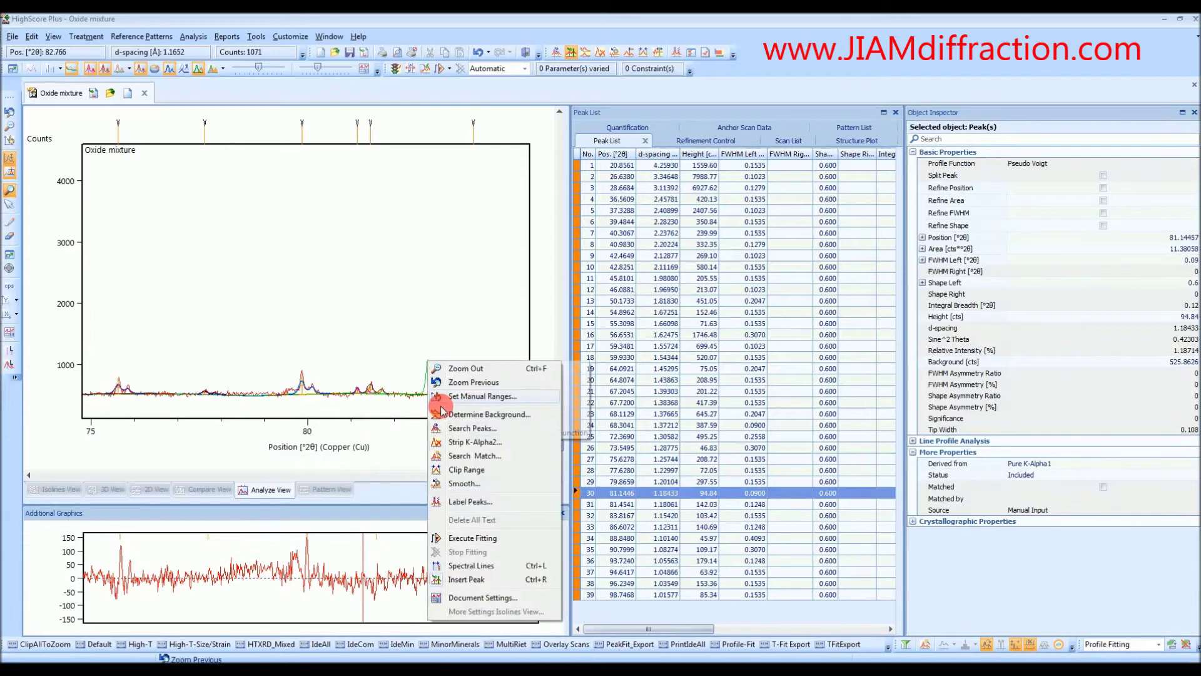
click(469, 574)
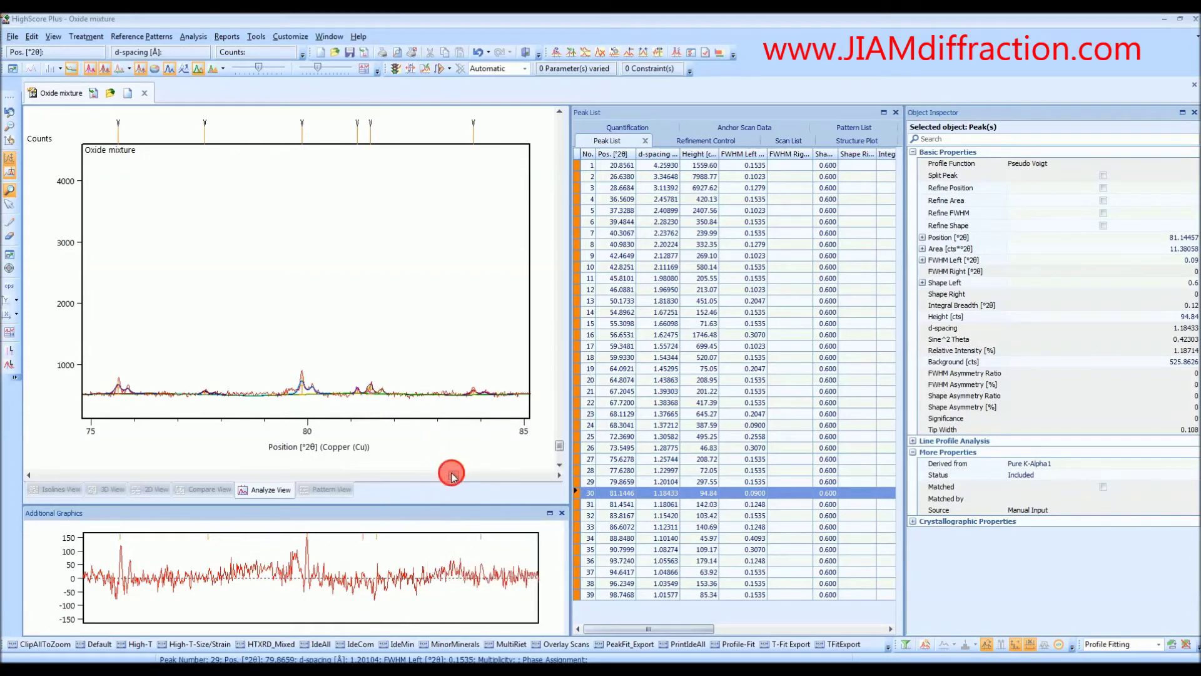
drag(454, 475, 546, 475)
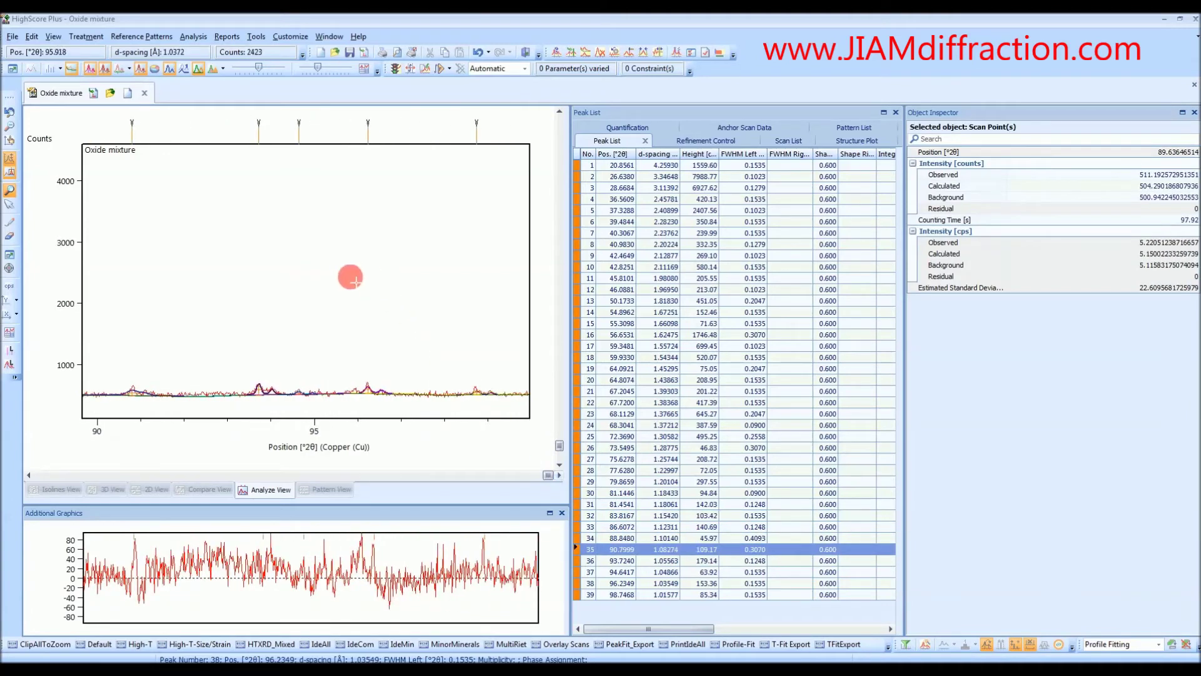
right_click(352, 280)
Step: Keep the difference plot shown and zoom into 54–62° around the 56.6531° peak
click(384, 279)
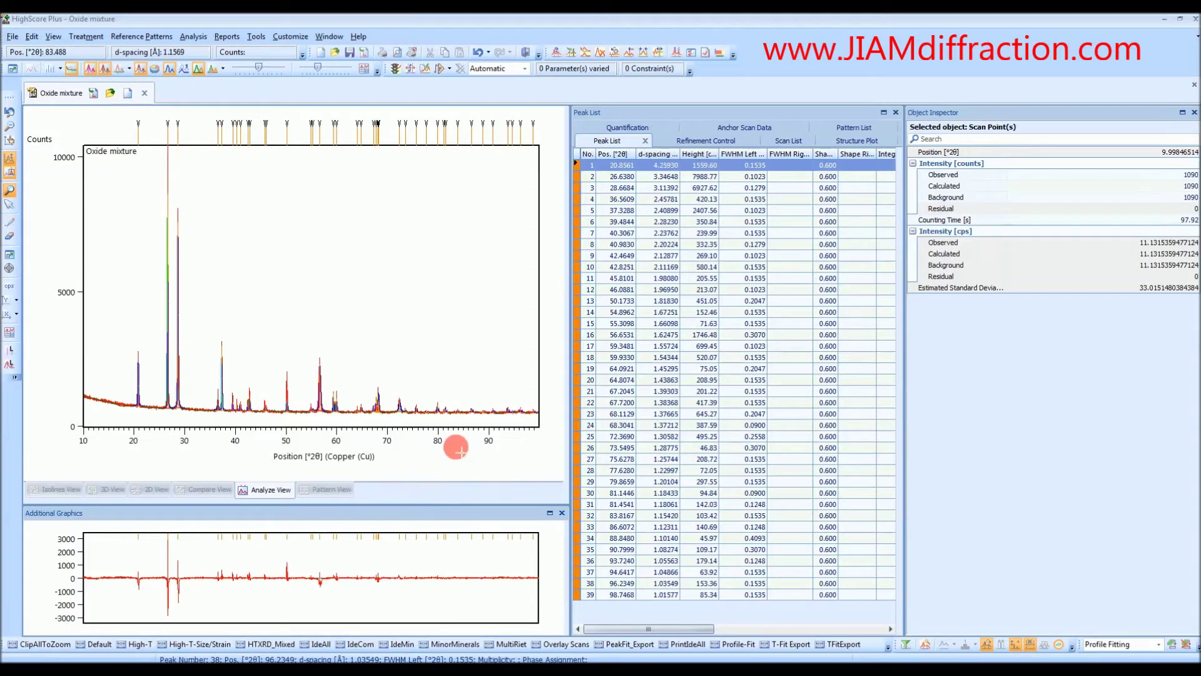
right_click(358, 553)
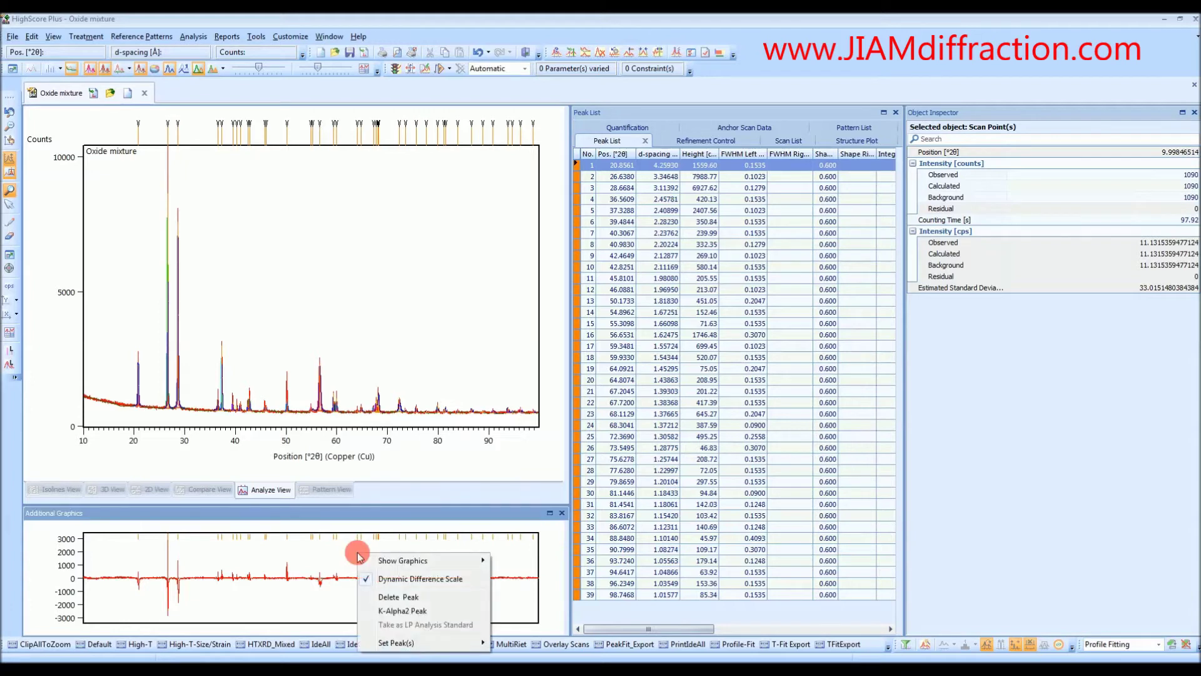
mouse_move(403, 566)
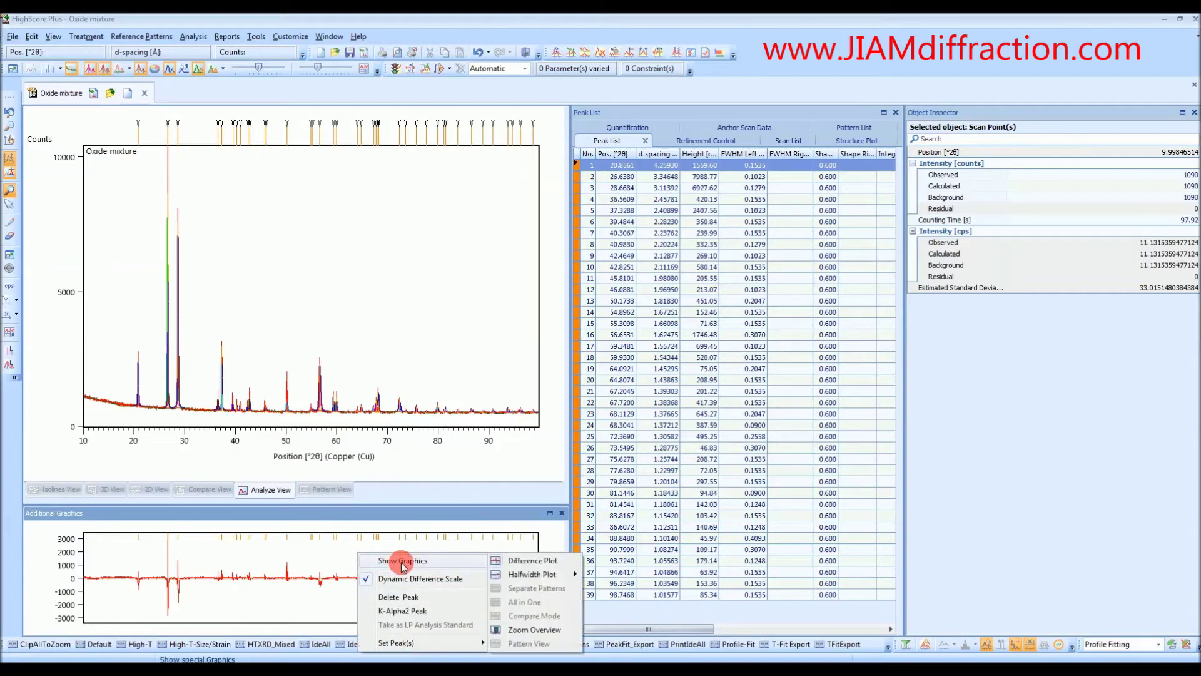
click(531, 563)
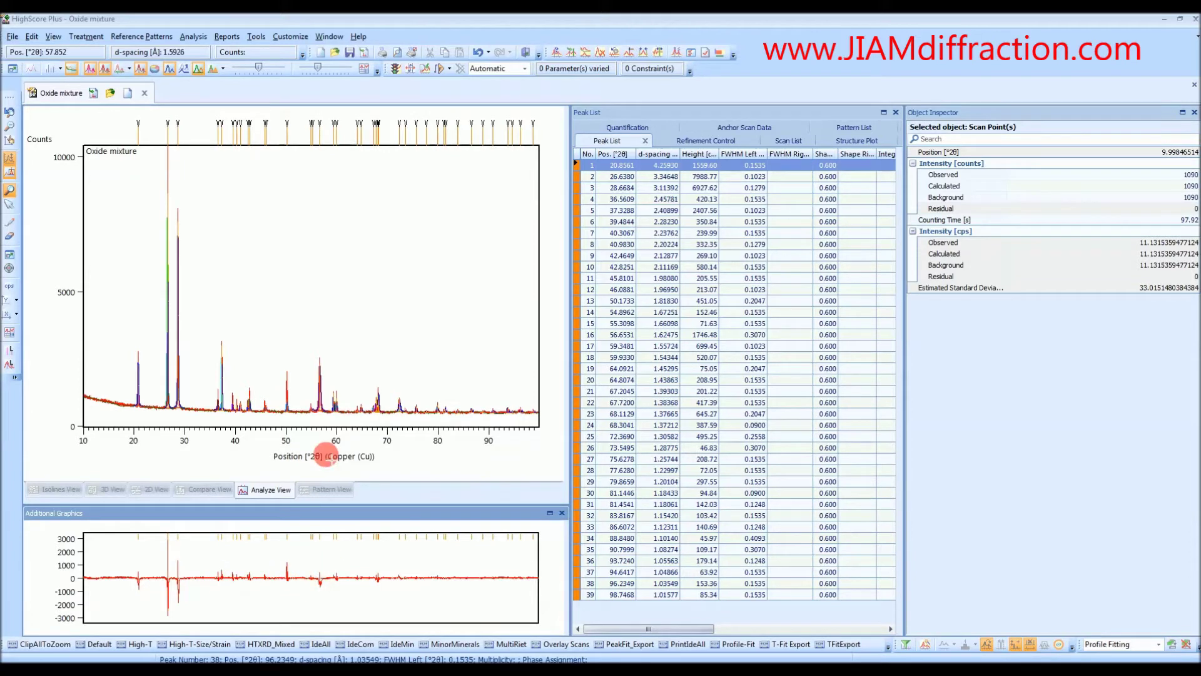
click(316, 378)
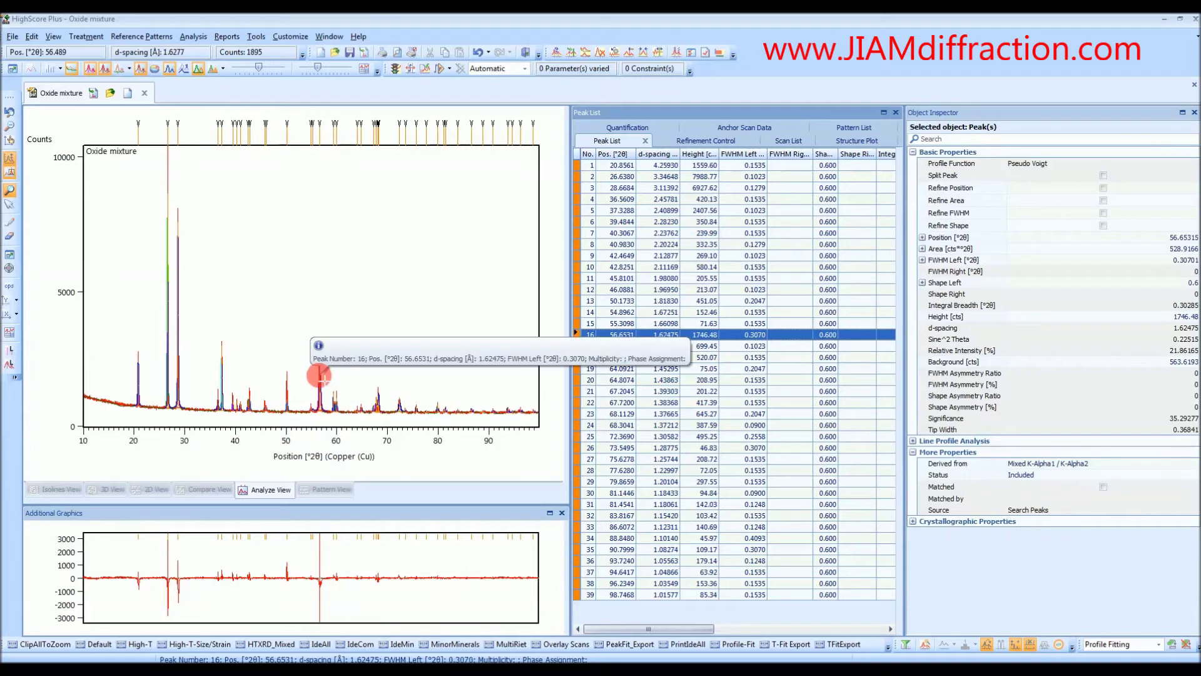
drag(316, 372, 344, 420)
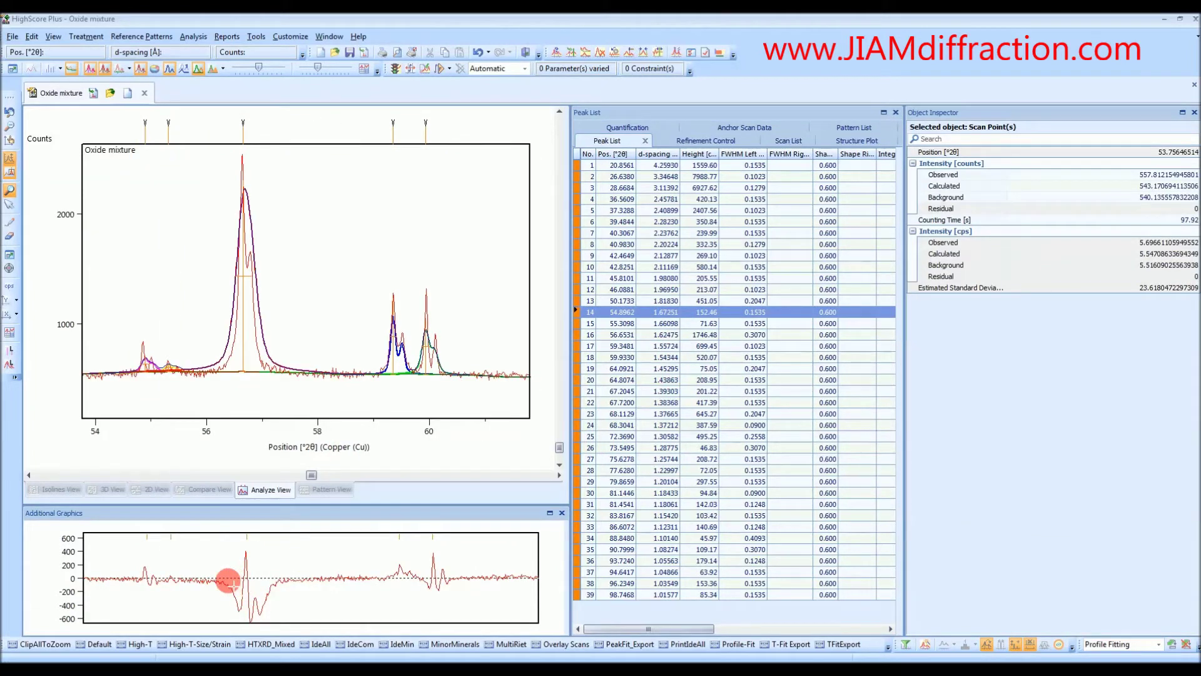
Step: Zoom out and run the Default Profile Fit in Automatic mode on all 39 peaks
right_click(322, 303)
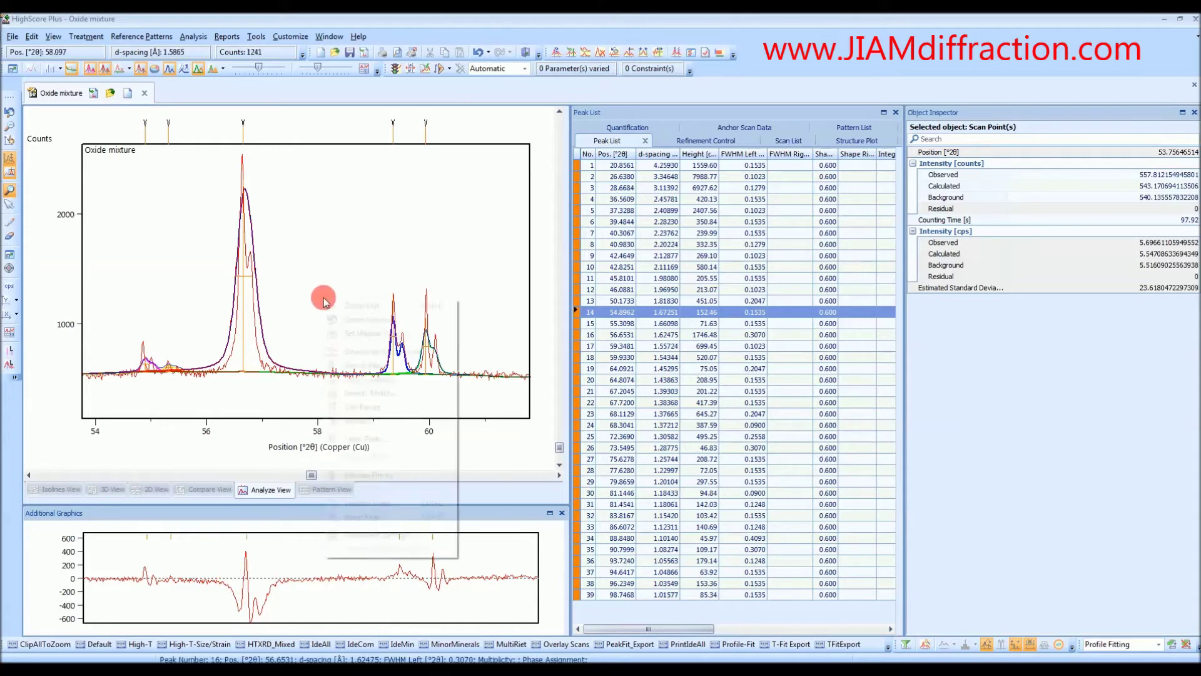
click(366, 306)
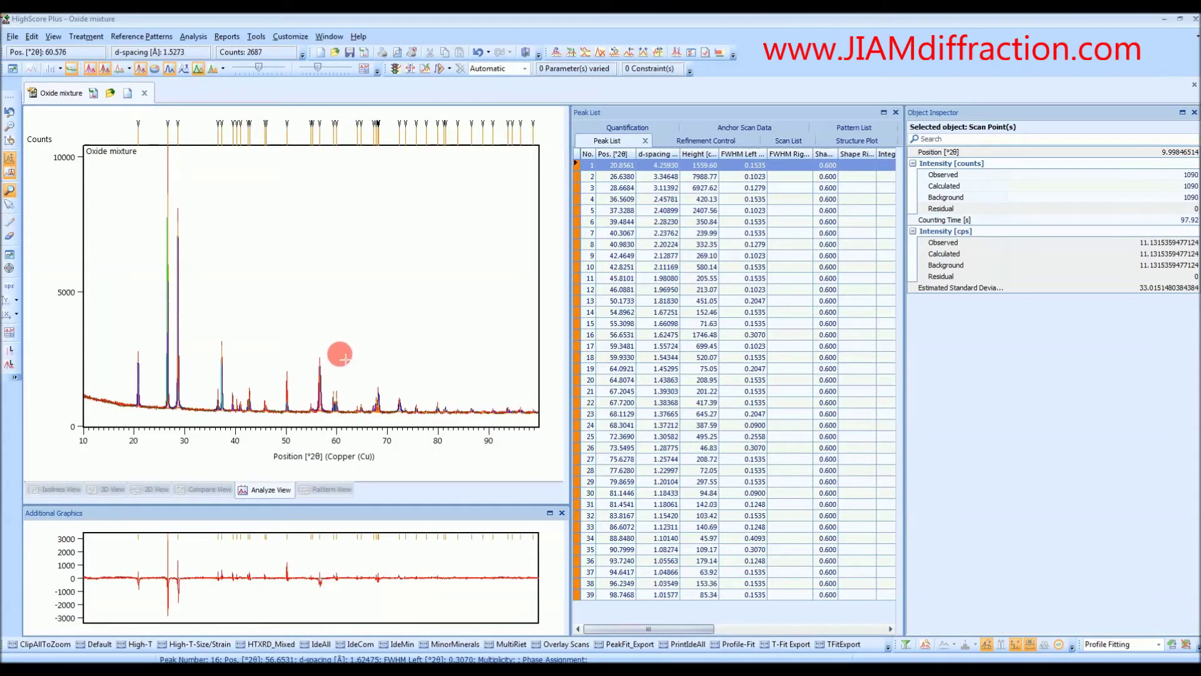
click(445, 123)
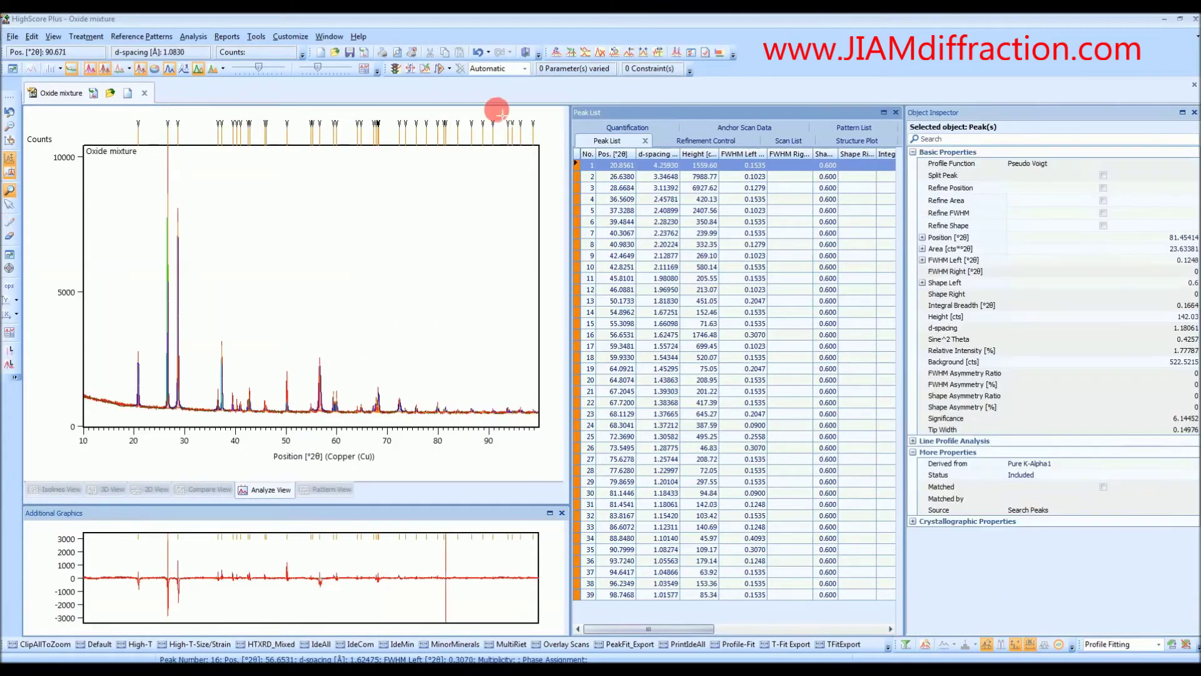
click(525, 70)
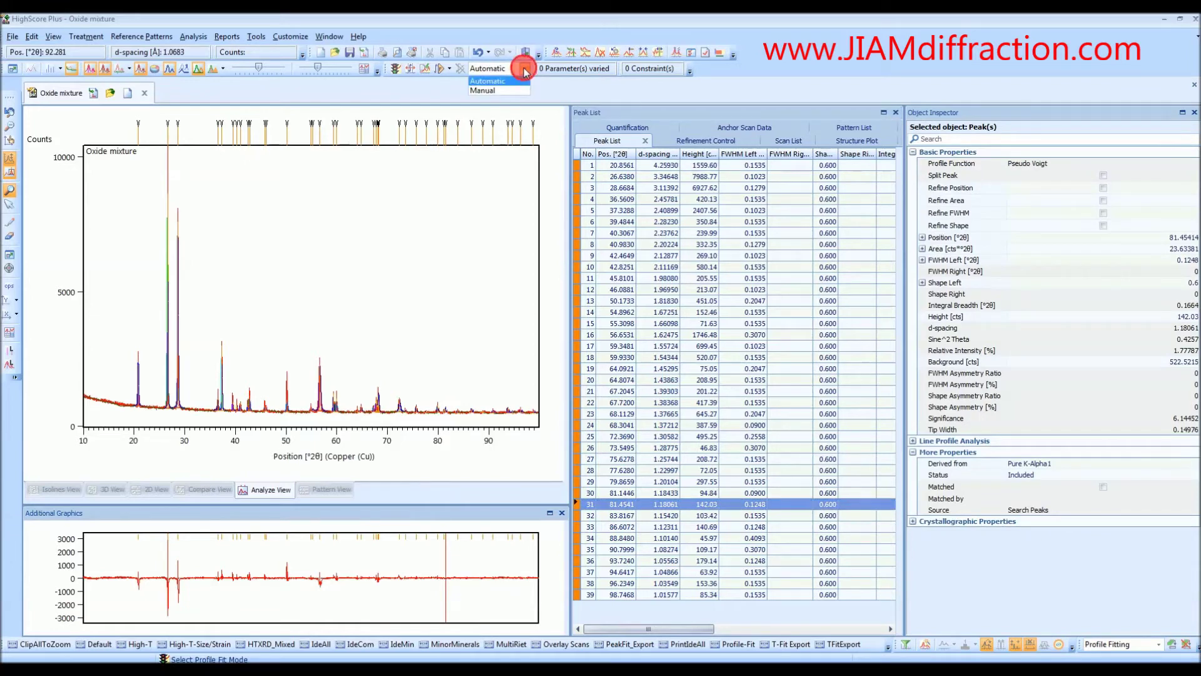
click(525, 70)
click(448, 71)
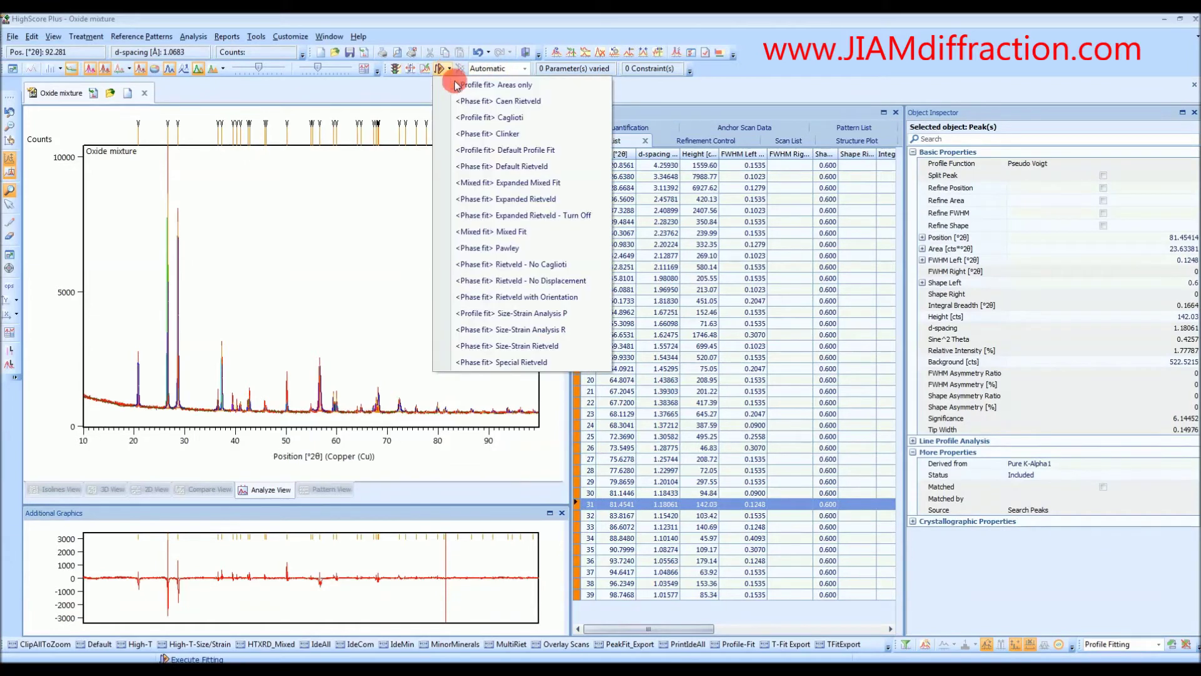
click(491, 153)
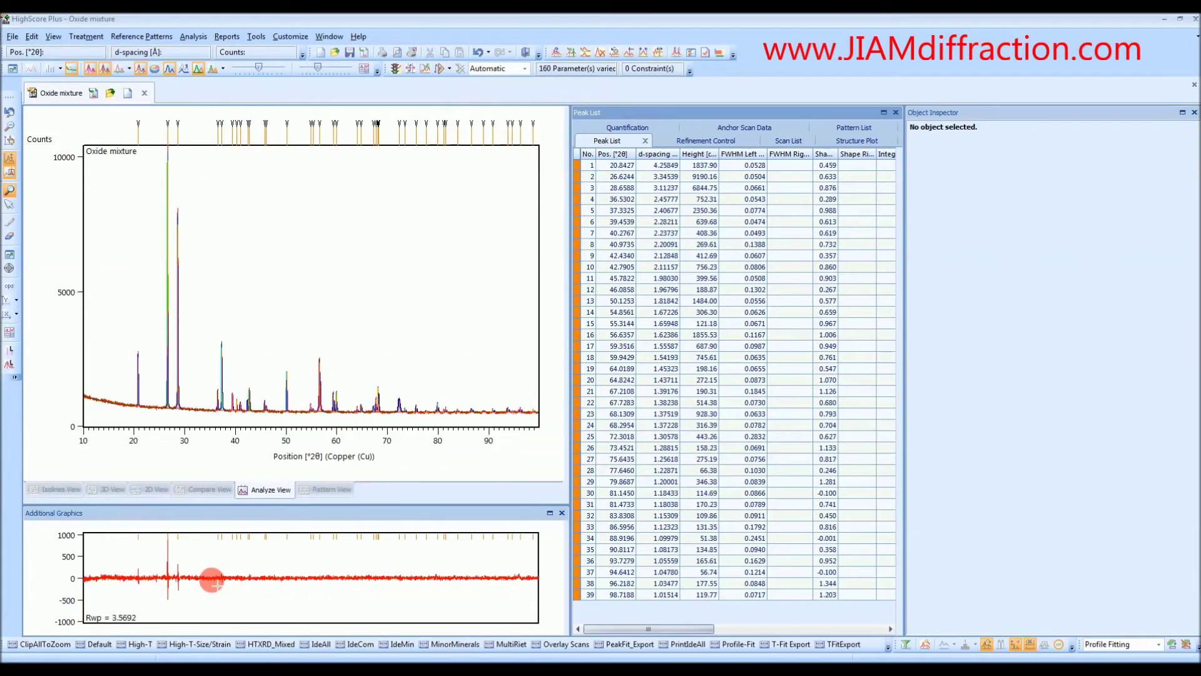
click(435, 236)
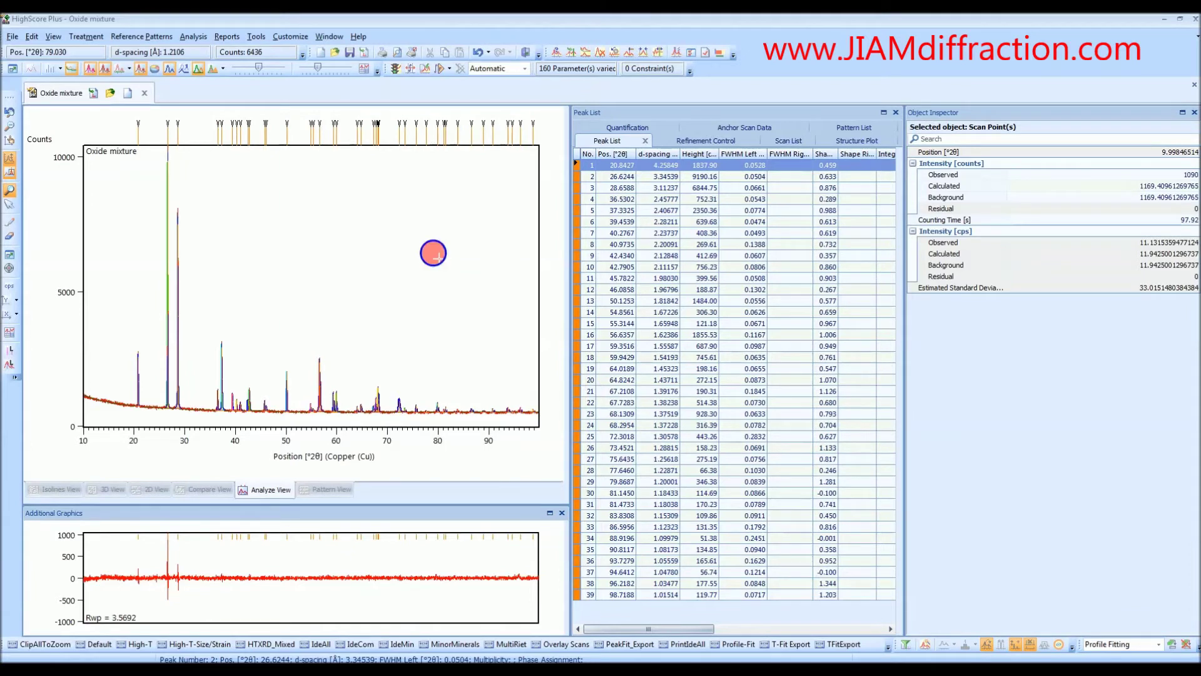
right_click(434, 255)
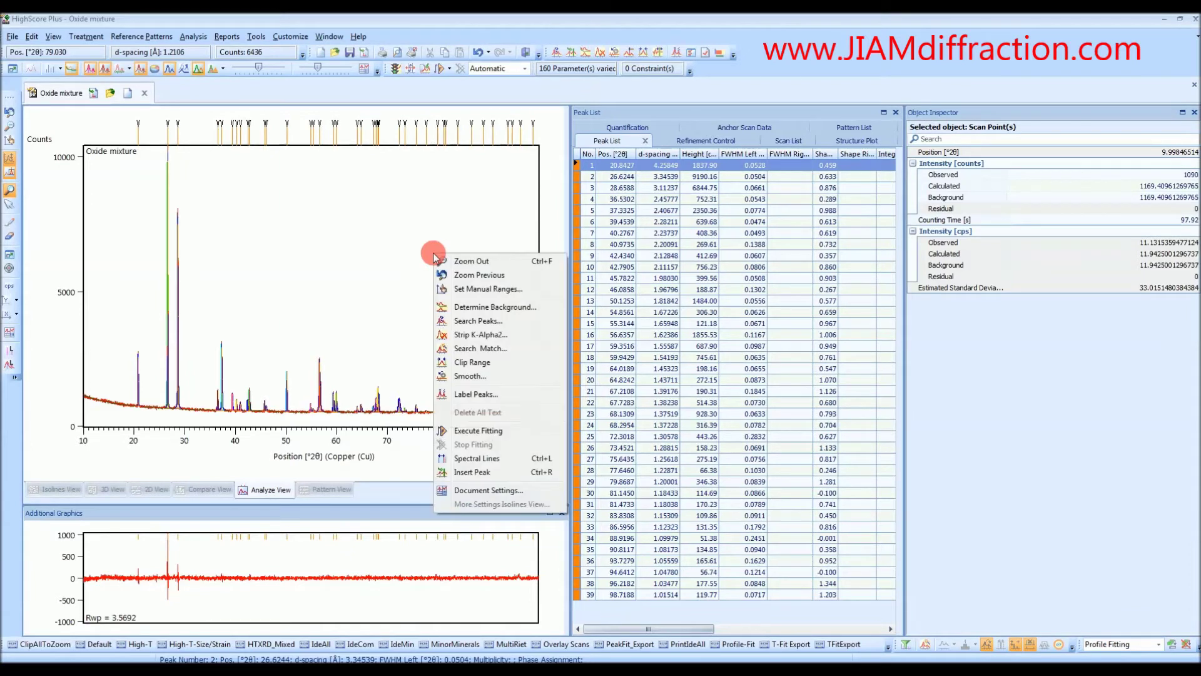
Step: Start Search Match and open its restrictions editor on the Chemistry tab
click(480, 348)
click(556, 327)
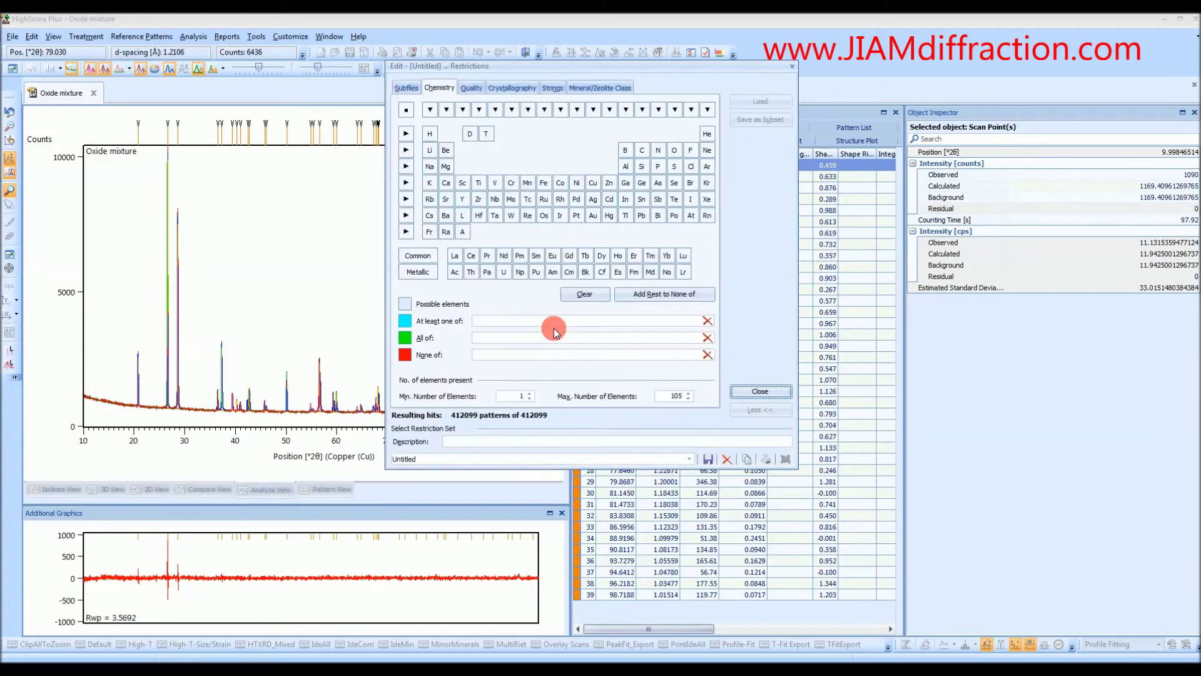
click(406, 87)
click(440, 88)
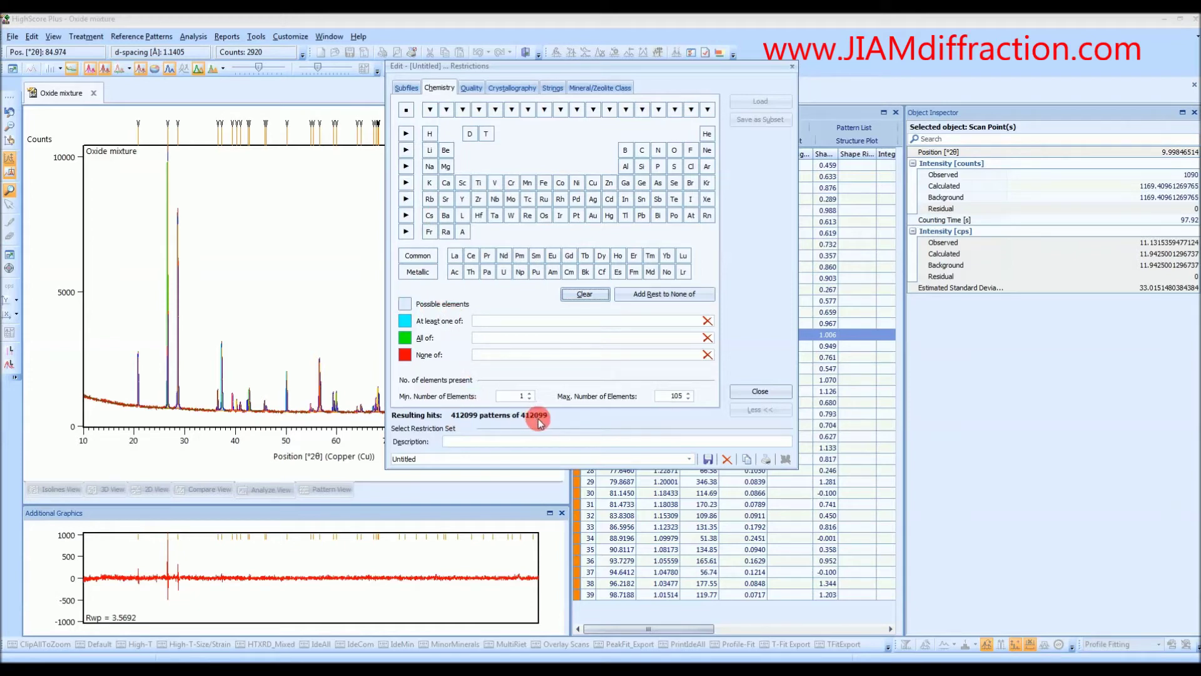
Step: Cycle C and O through at-least-one, required and excluded states, then clear both
click(641, 150)
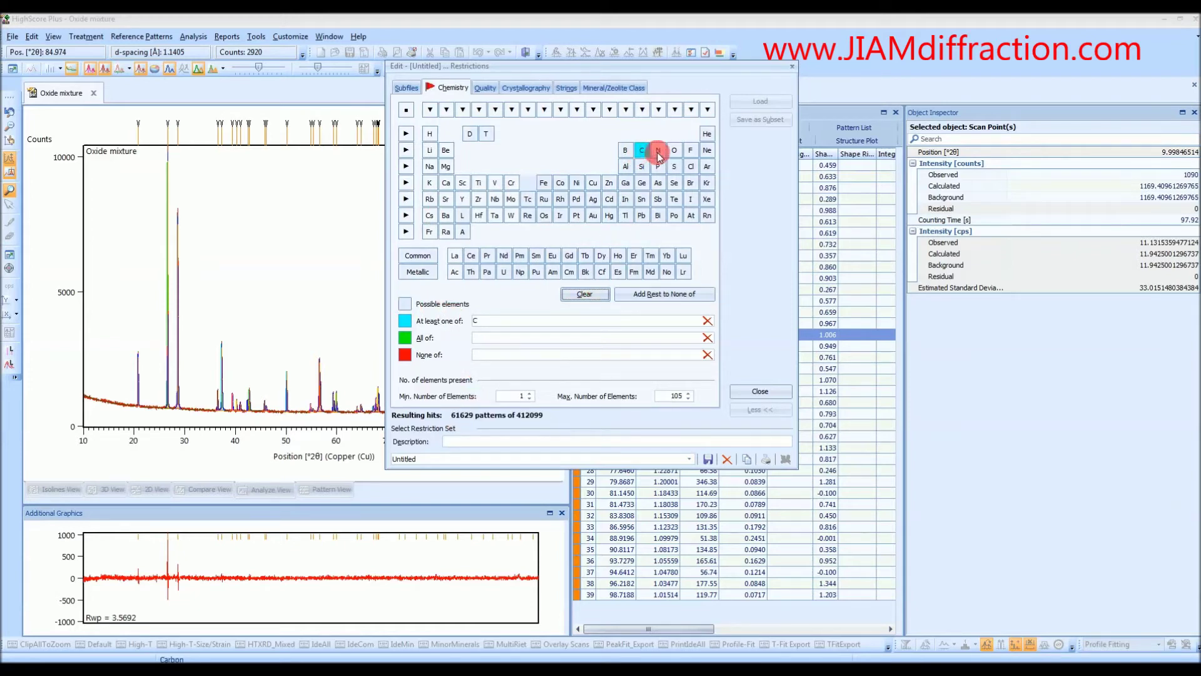
click(675, 150)
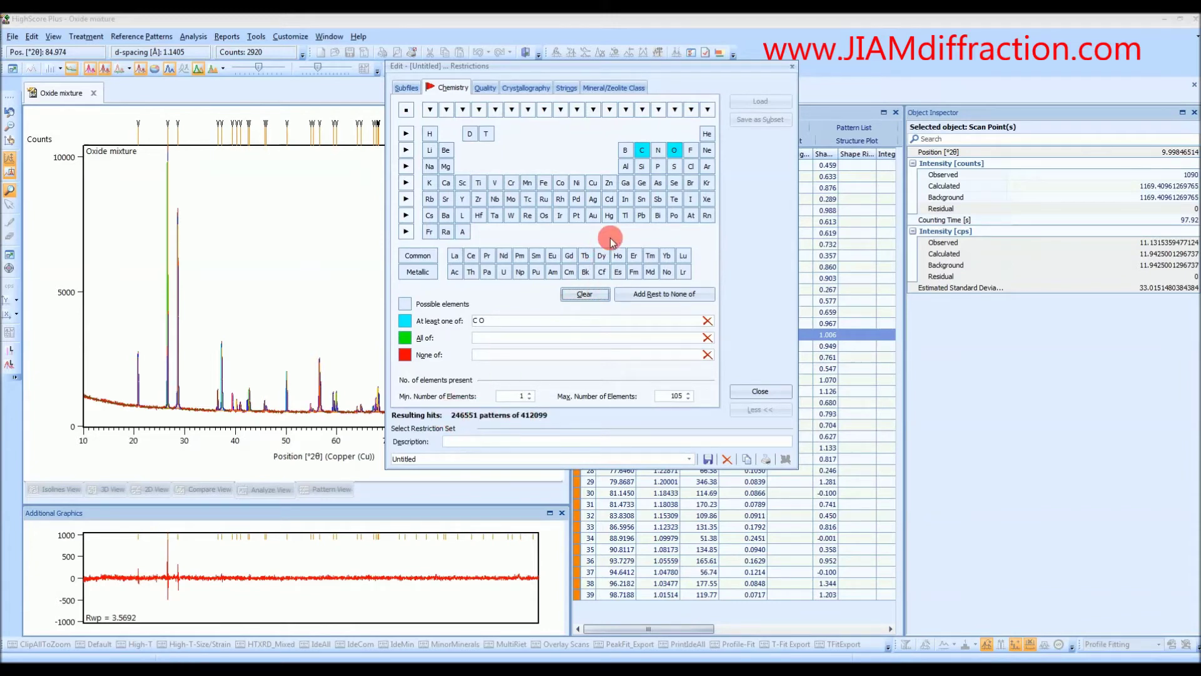
click(641, 149)
click(675, 150)
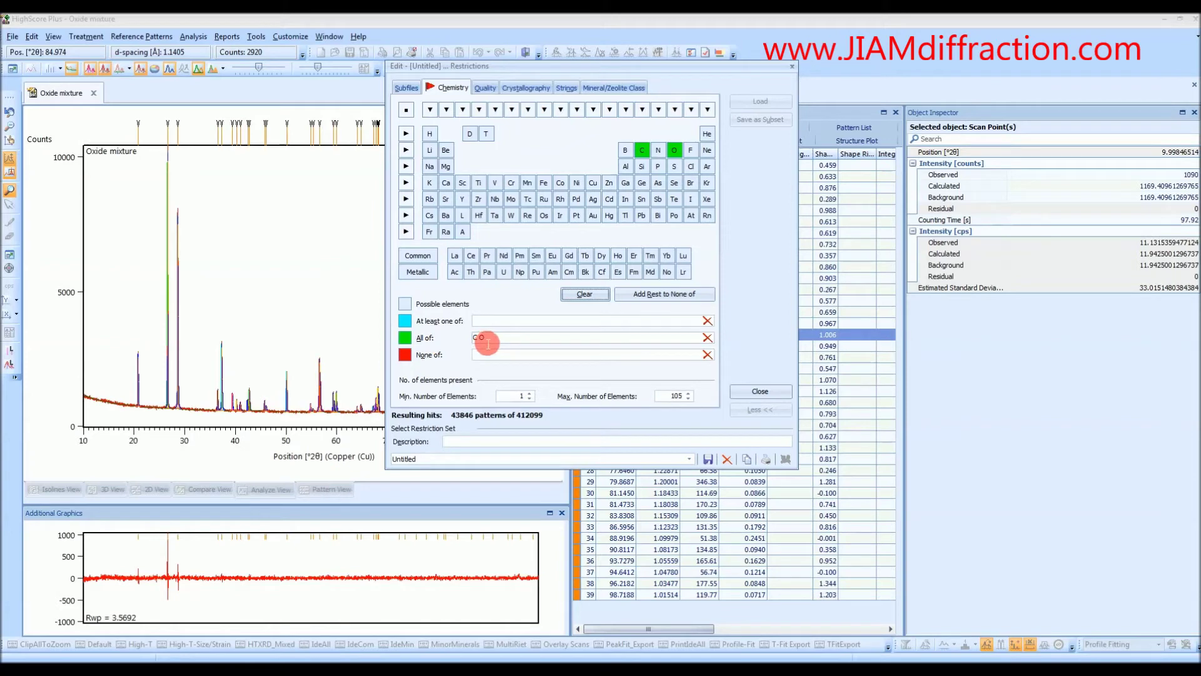
click(642, 150)
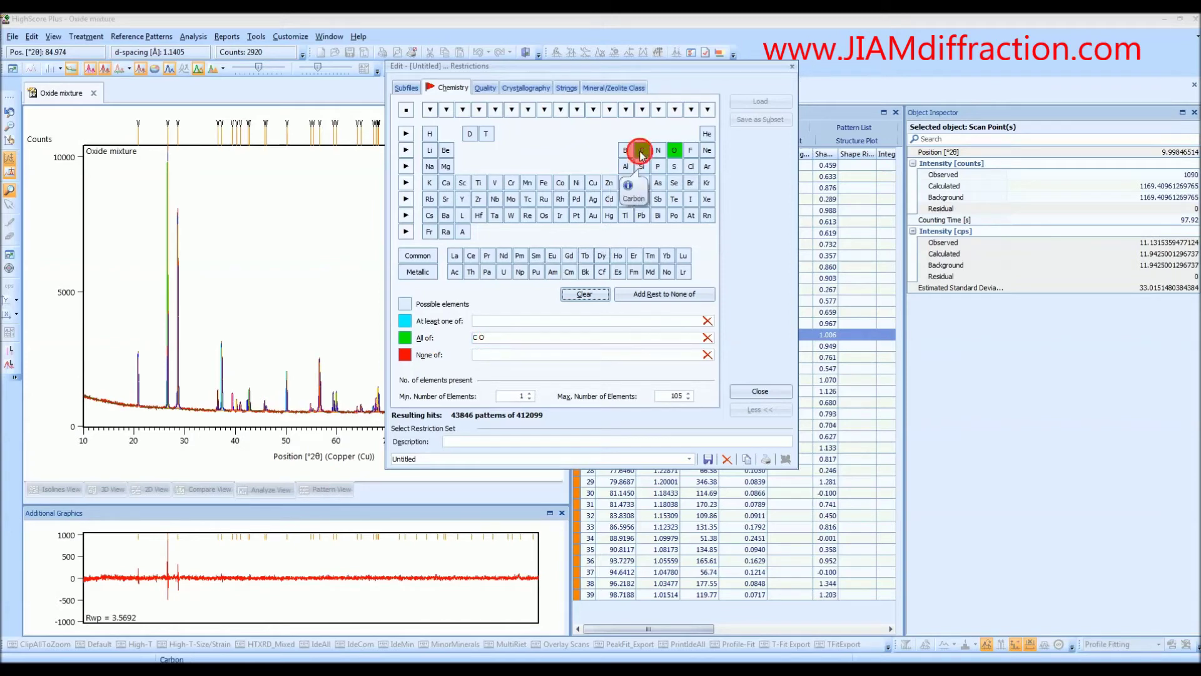
click(676, 151)
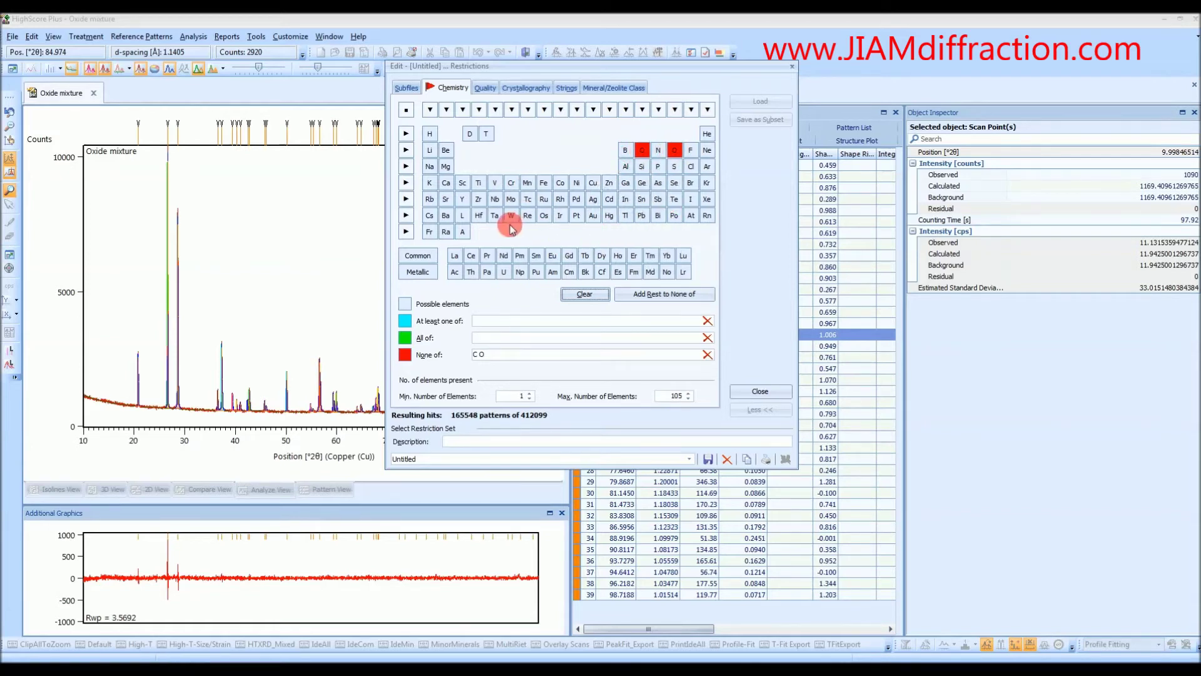
click(642, 150)
click(675, 151)
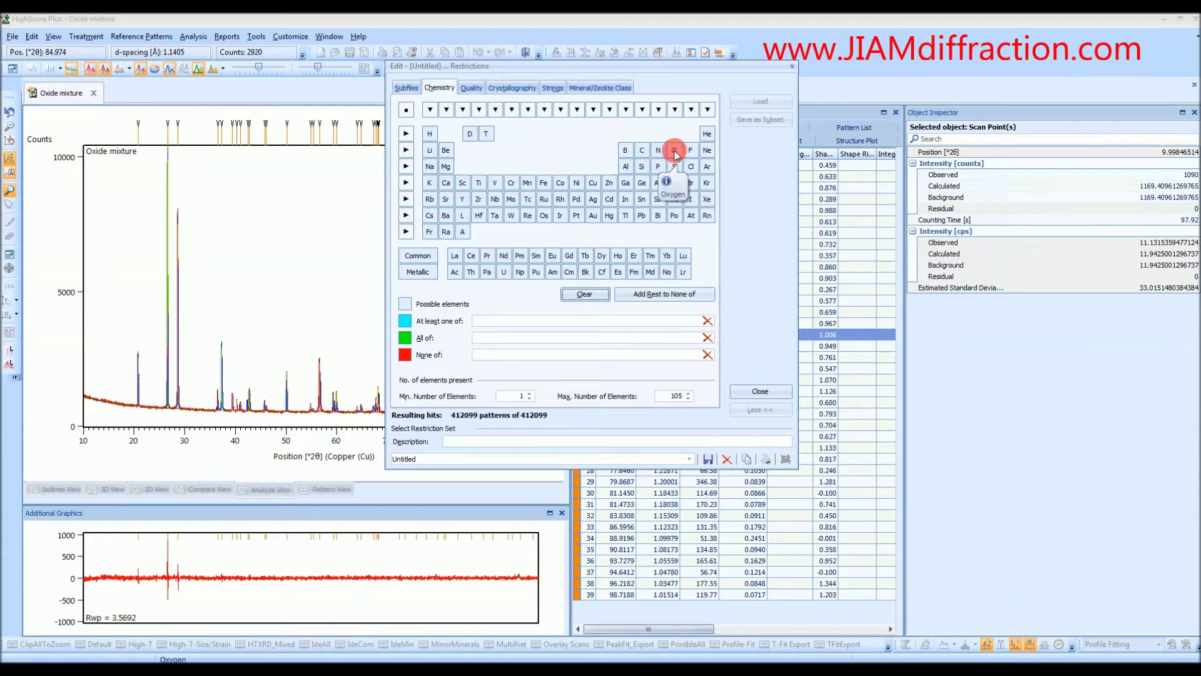
Step: Allow Mn, O and Si and exclude all other elements, leaving 1428 patterns
click(528, 183)
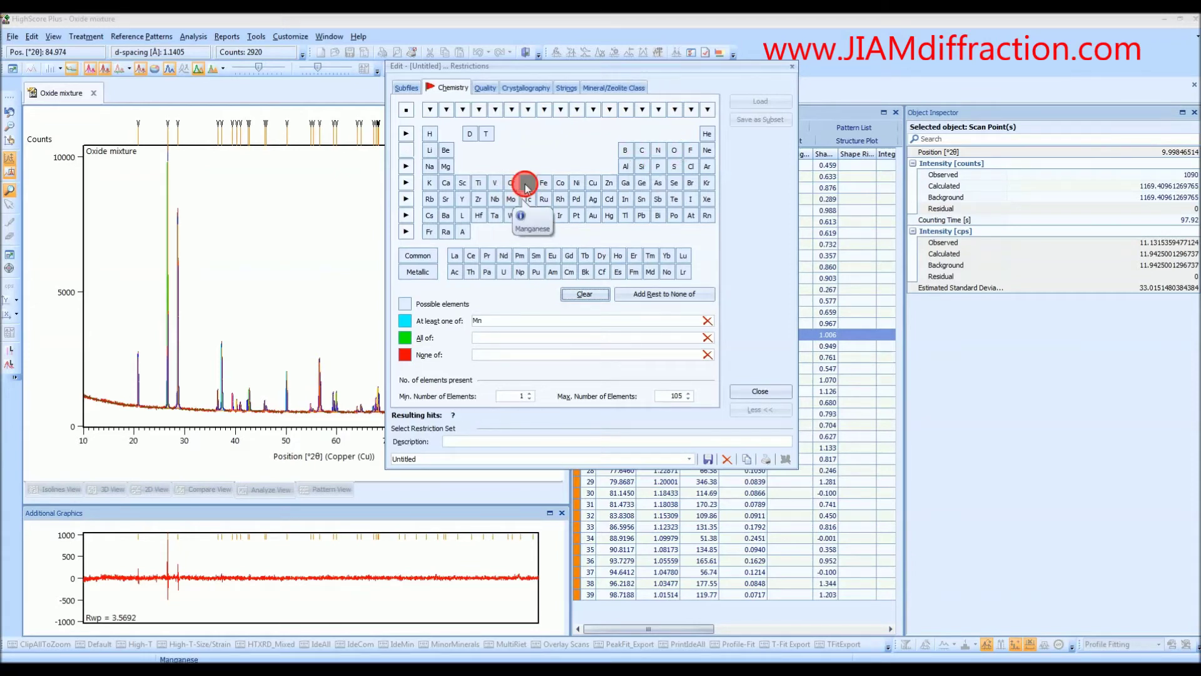
click(674, 152)
click(642, 167)
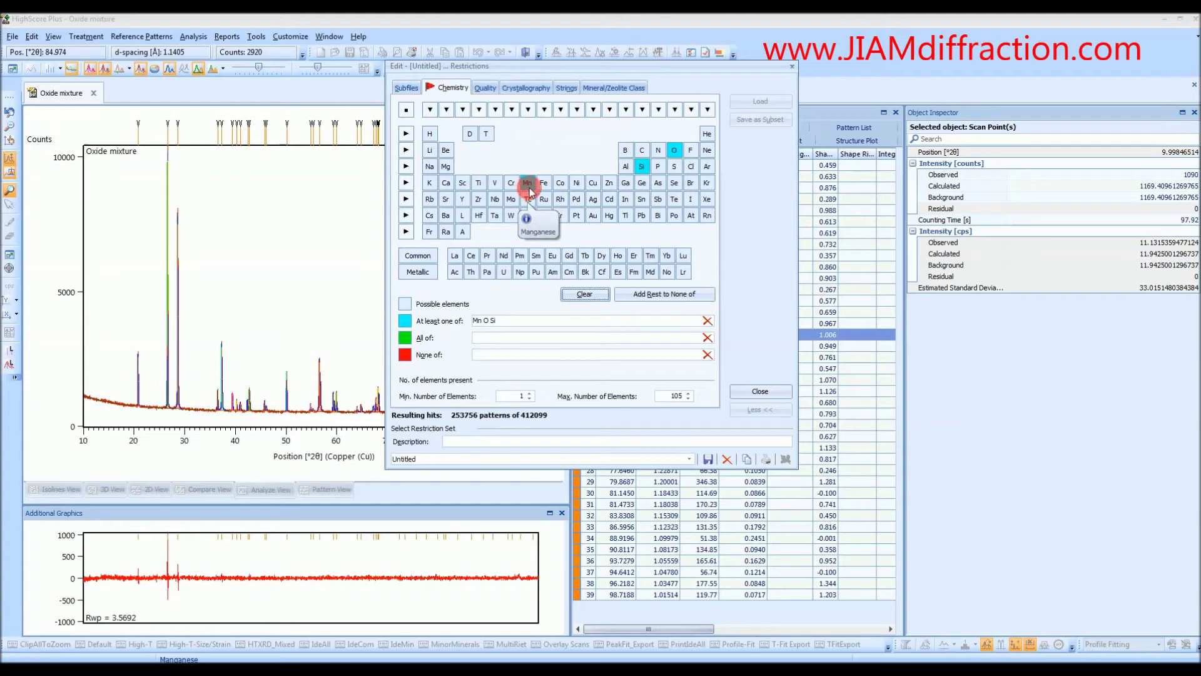
click(660, 298)
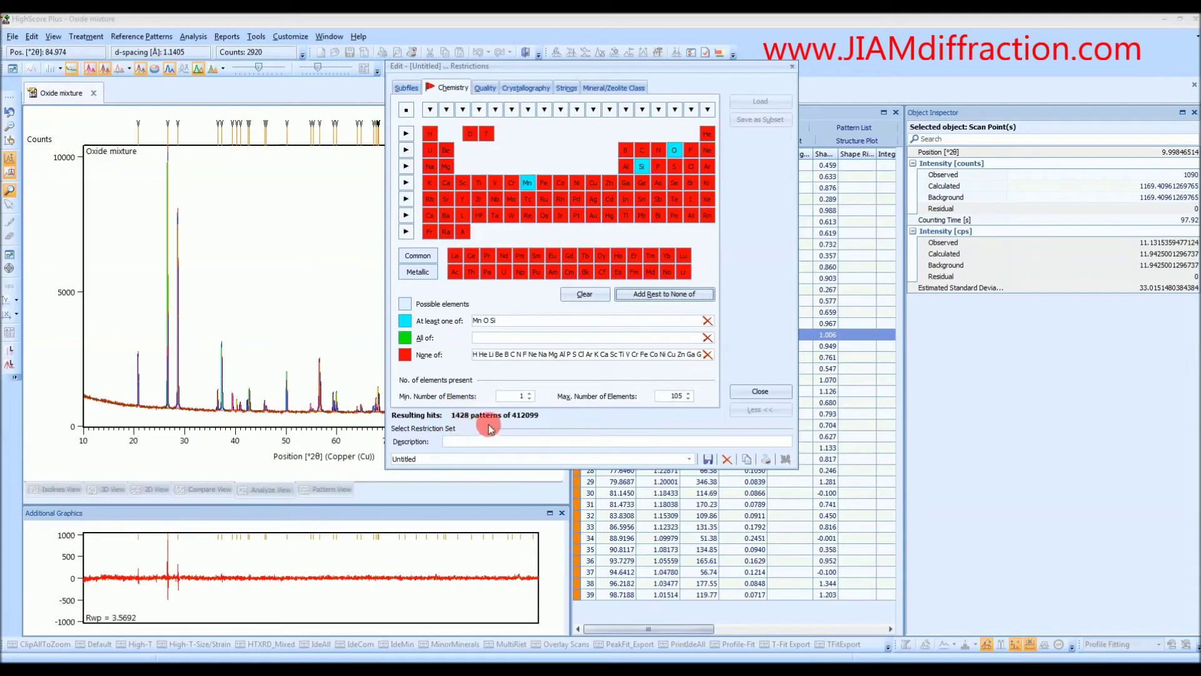
click(762, 393)
Step: Run the search, widen the Score column and inspect top candidate 04-008-7651 (score 77)
click(700, 286)
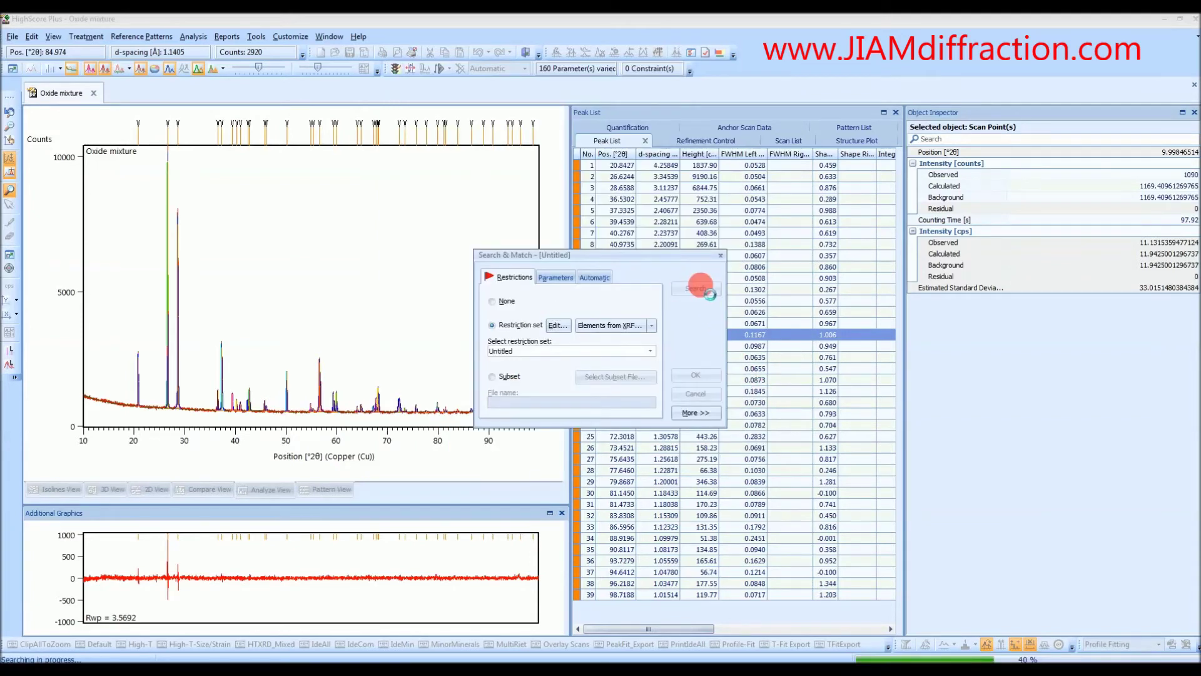
click(710, 376)
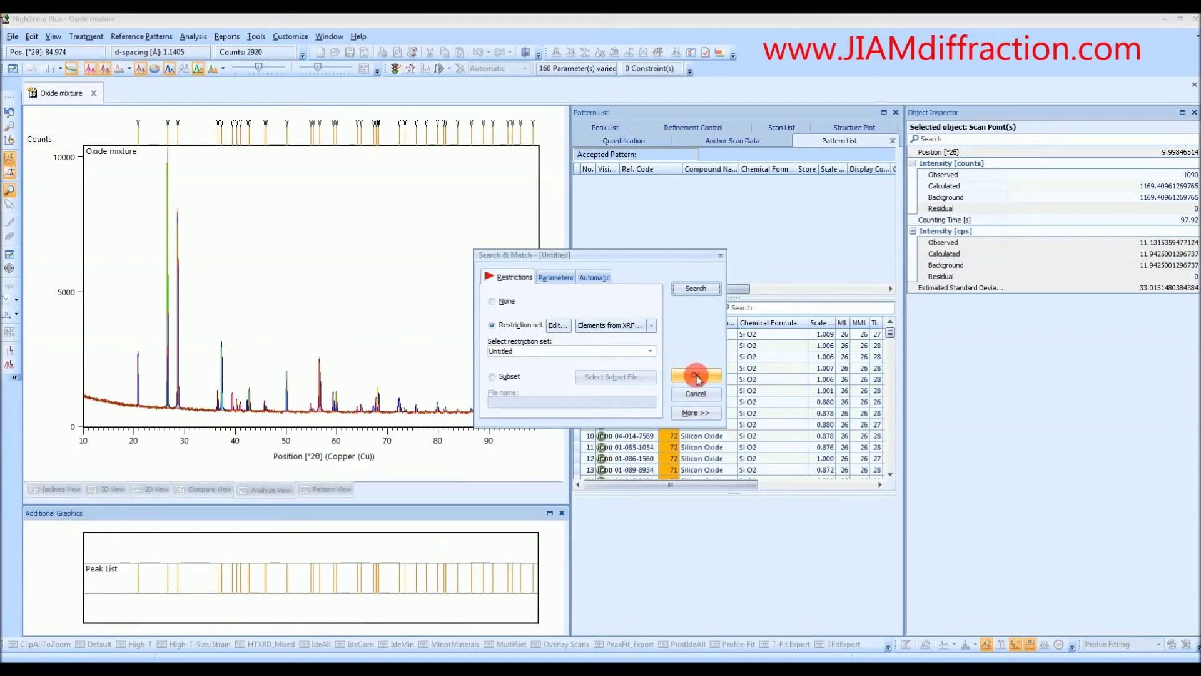
click(697, 376)
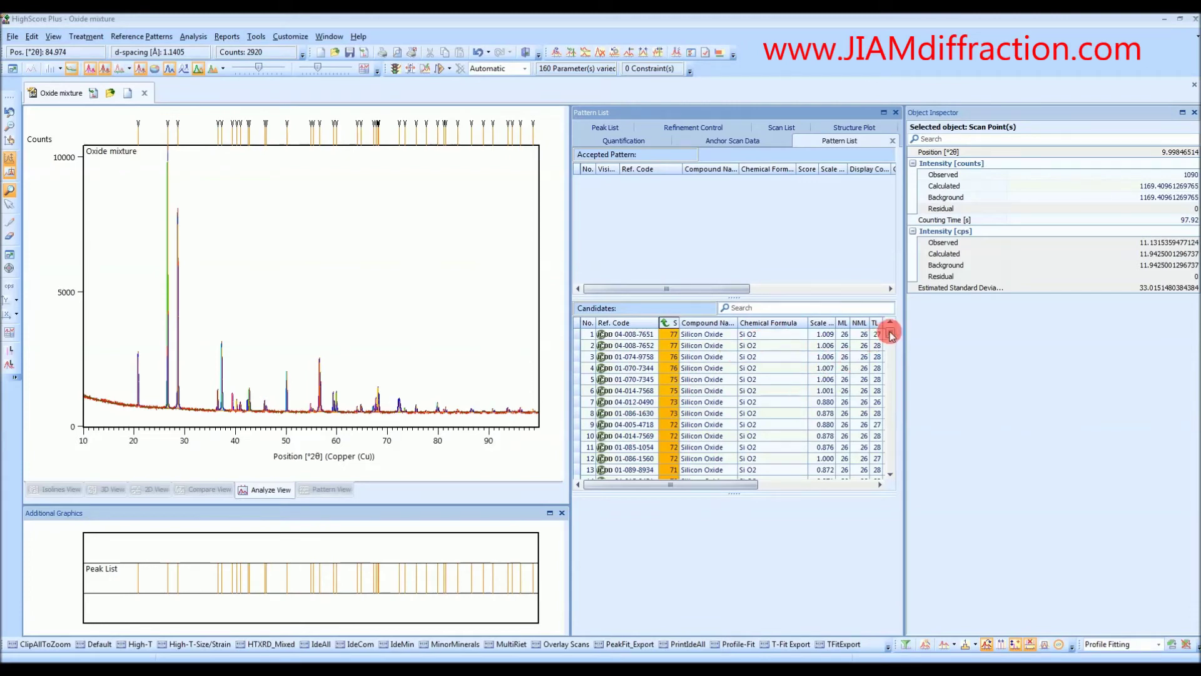
mouse_move(891, 336)
mouse_down()
mouse_move(891, 349)
mouse_move(889, 331)
mouse_up()
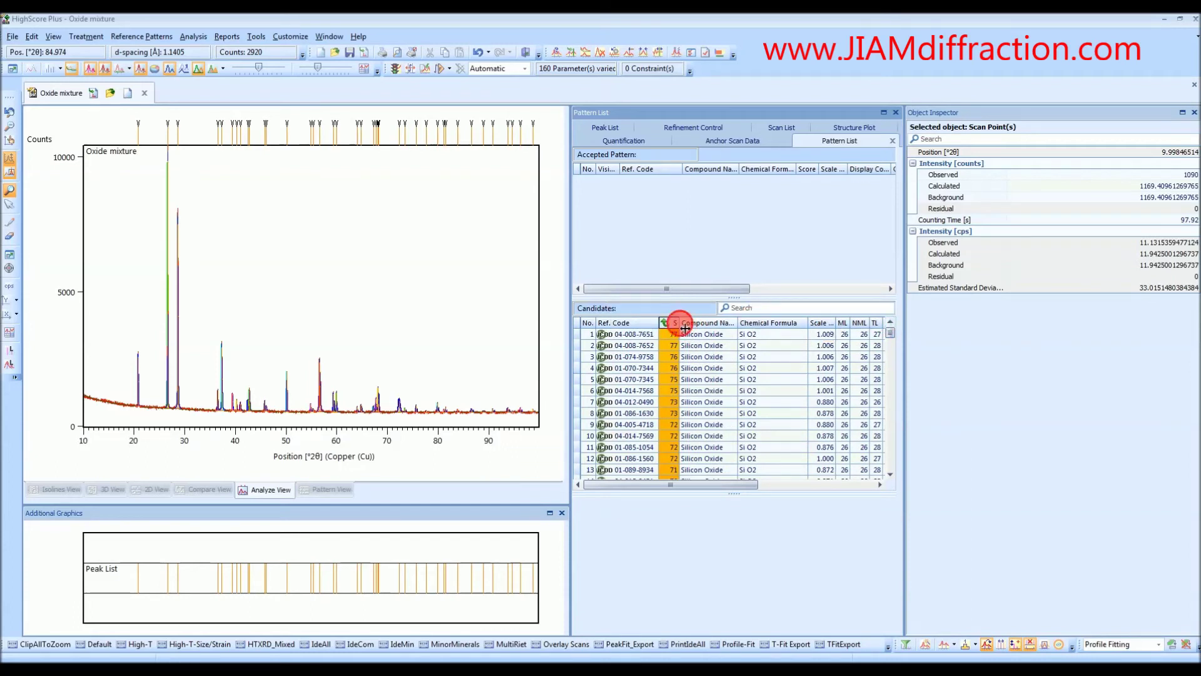
drag(685, 323, 699, 323)
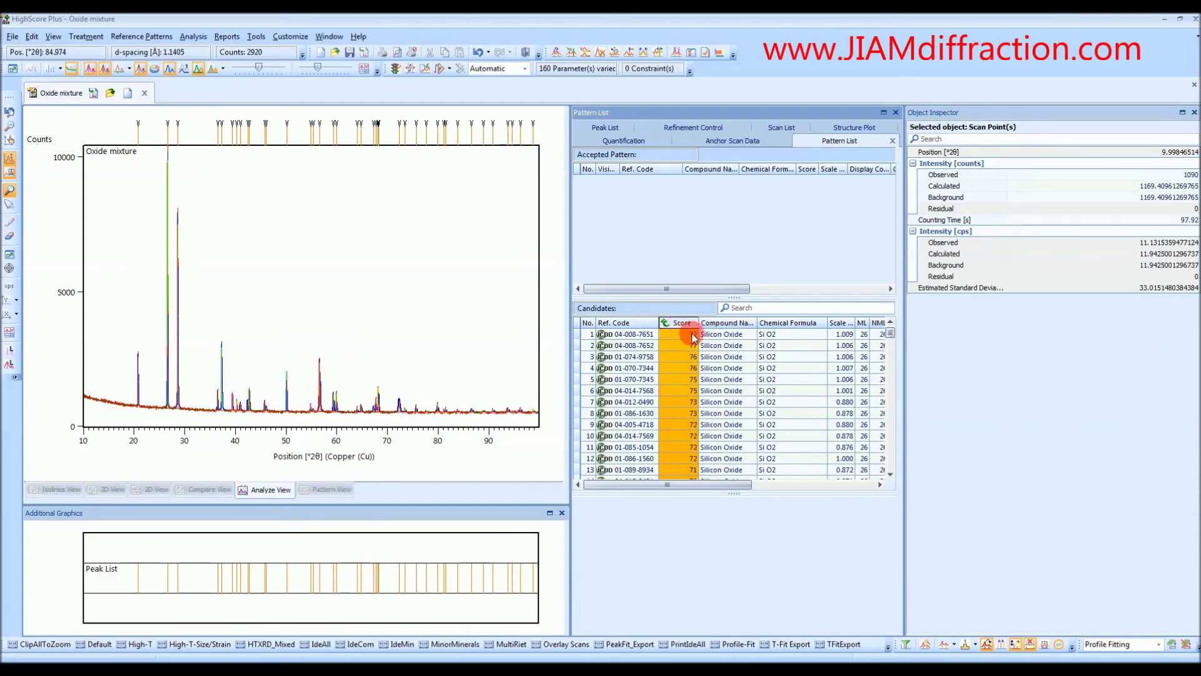
click(725, 337)
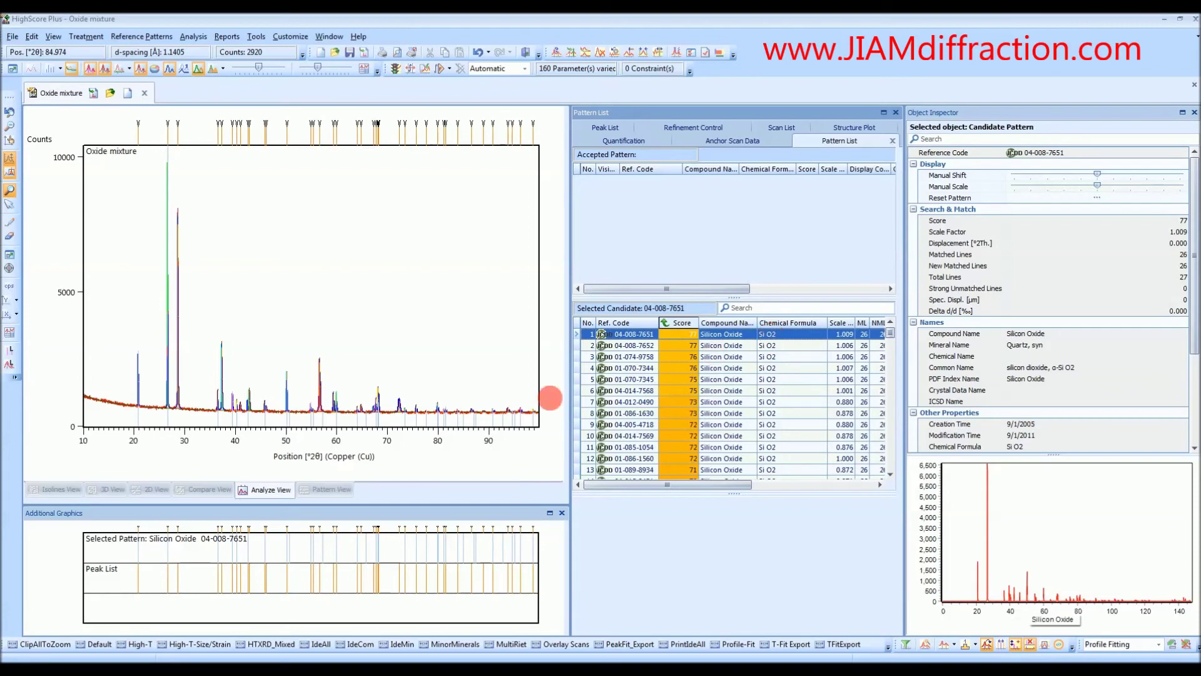
click(550, 398)
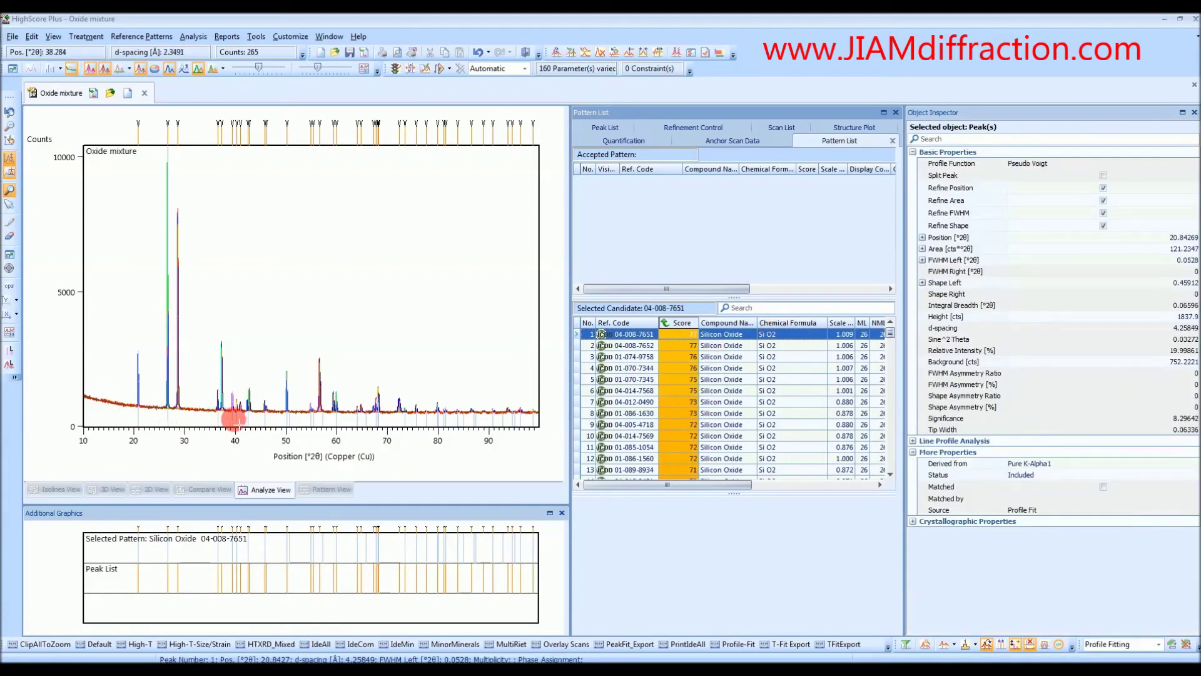
click(167, 408)
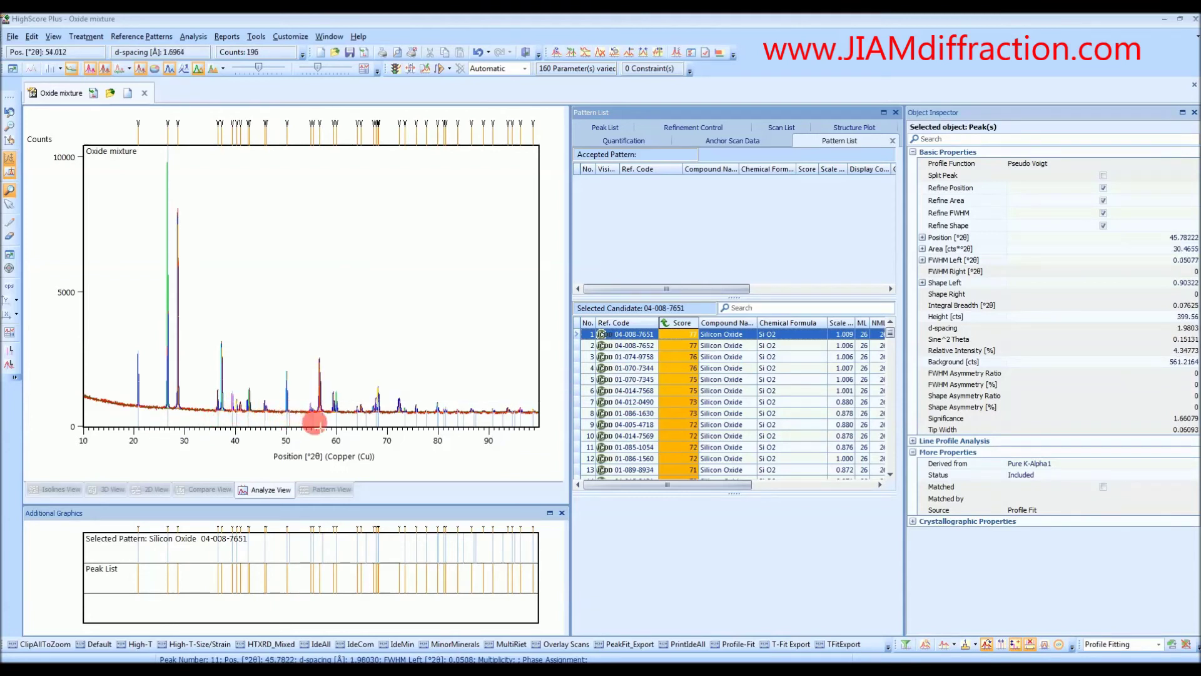
click(299, 357)
click(277, 446)
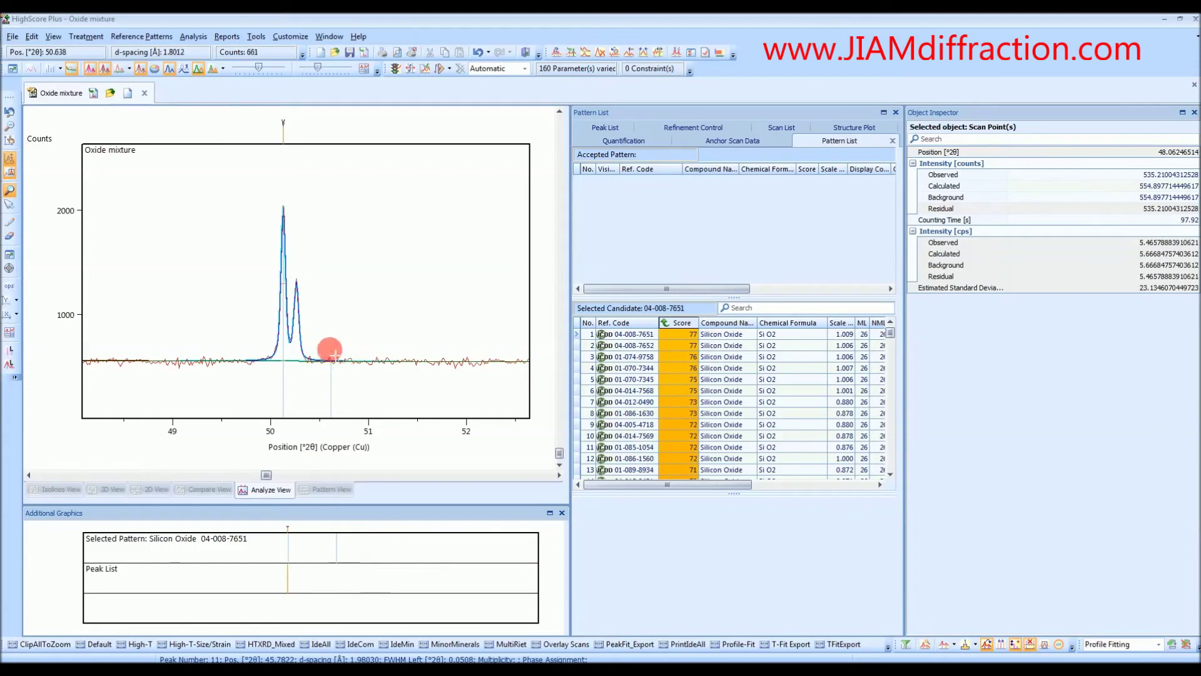
click(281, 250)
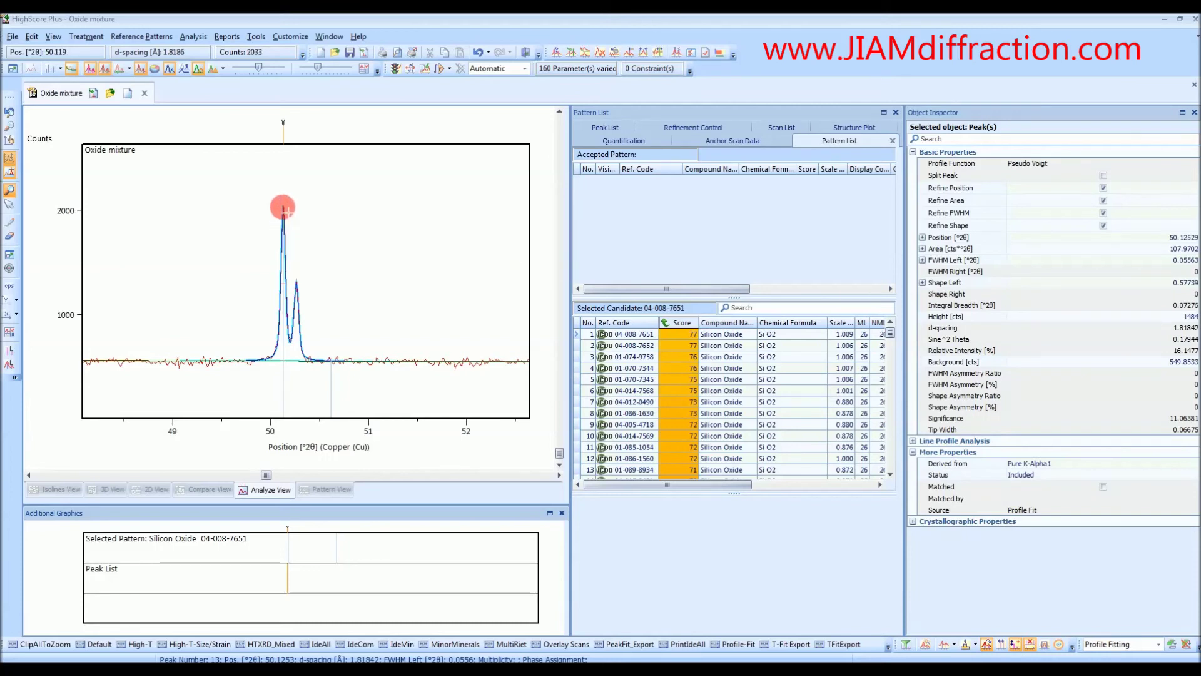
right_click(405, 273)
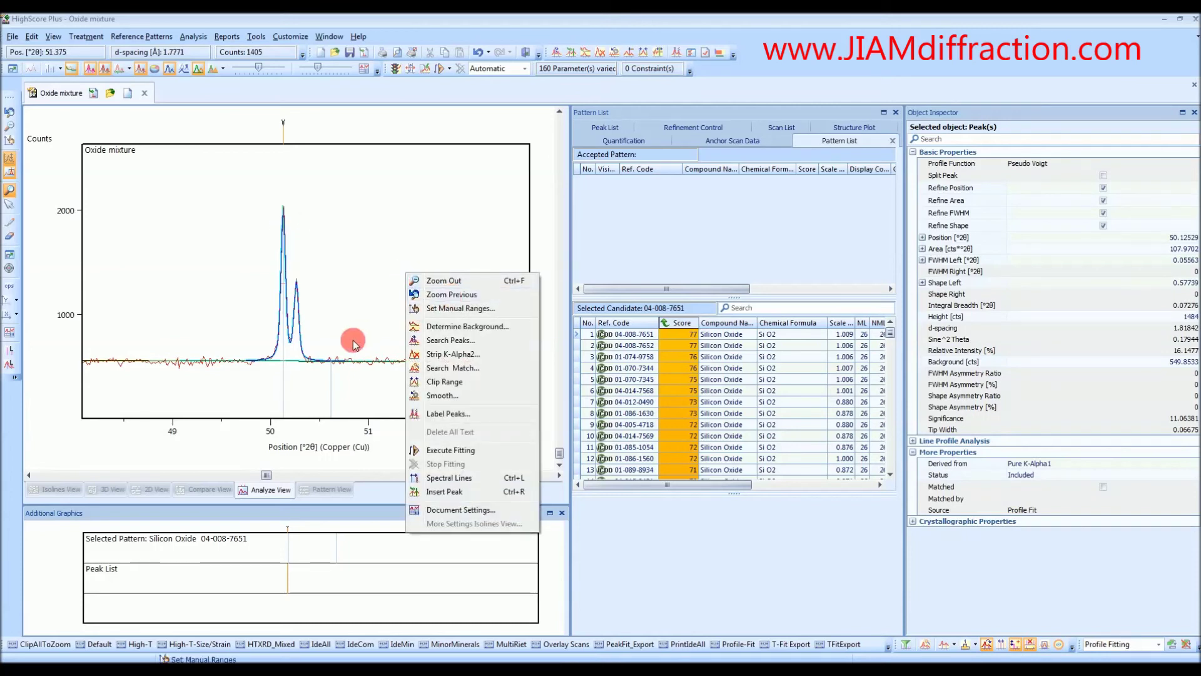
click(446, 296)
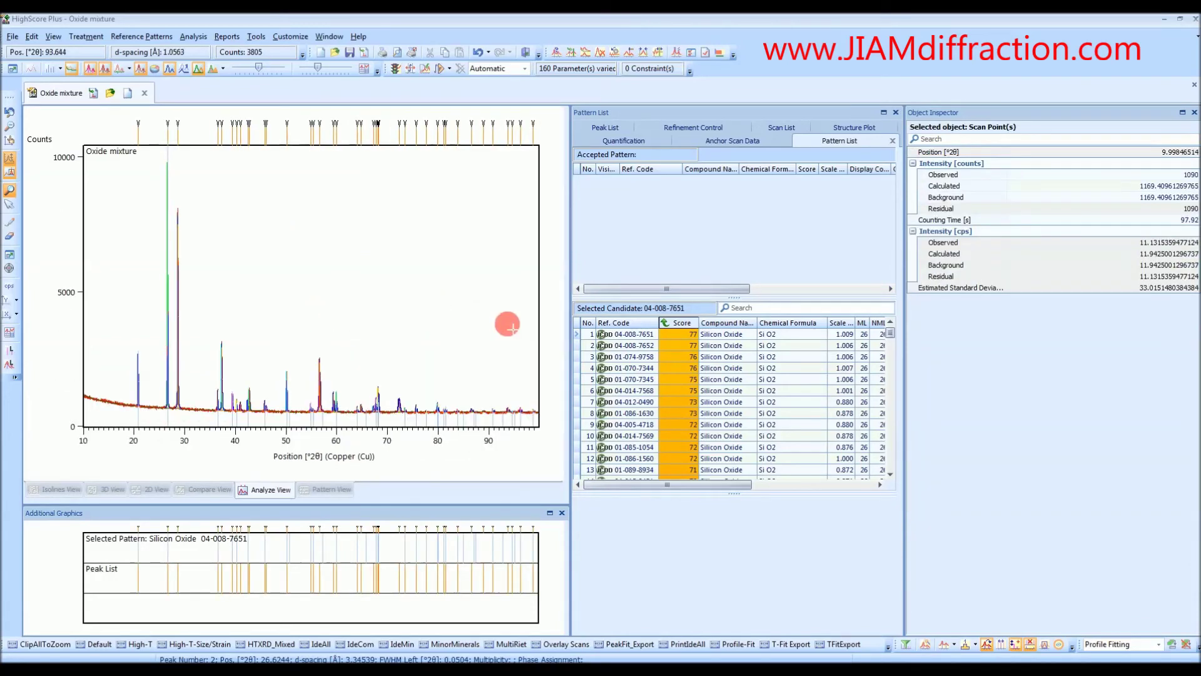
Step: Accept Silicon Oxide 04-008-7651, then inspect the 20.8°, 26.62° and still-unmatched 28.66° peaks
click(778, 336)
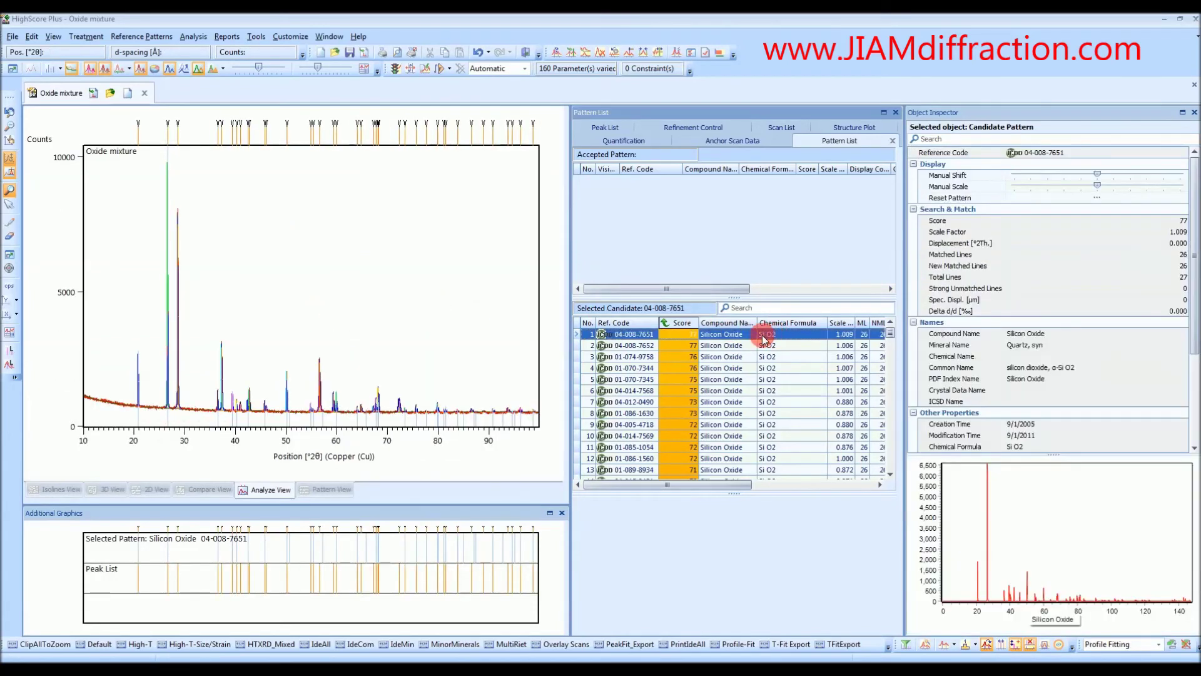
drag(735, 340, 743, 236)
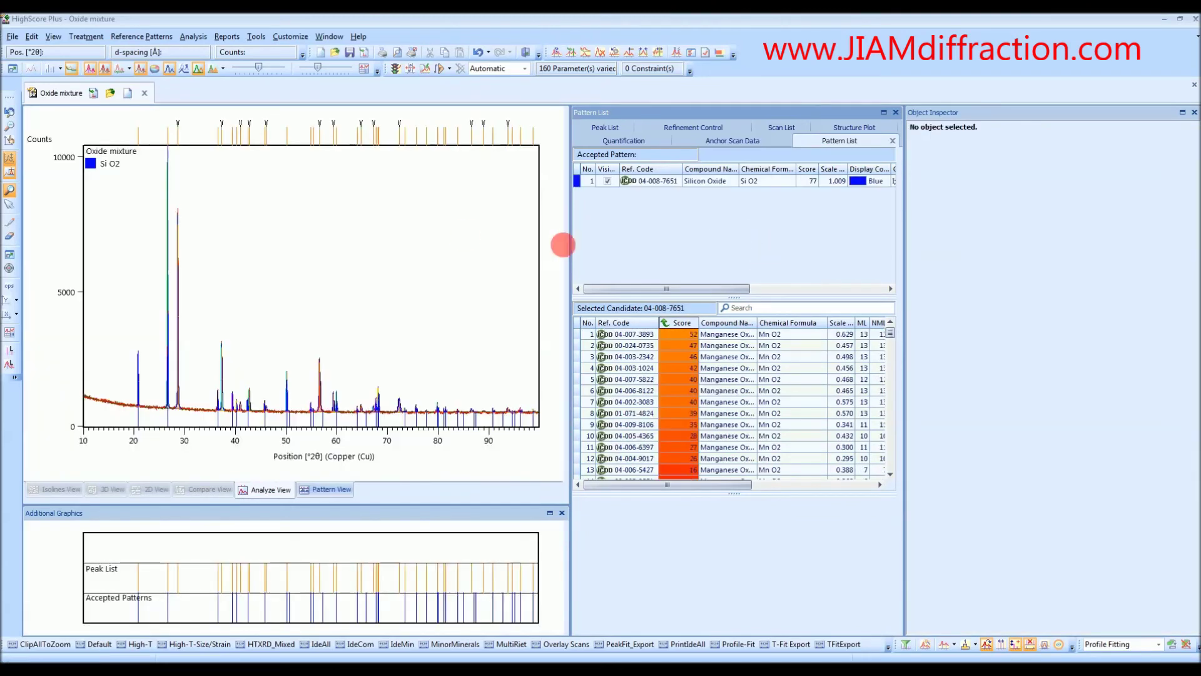
click(142, 391)
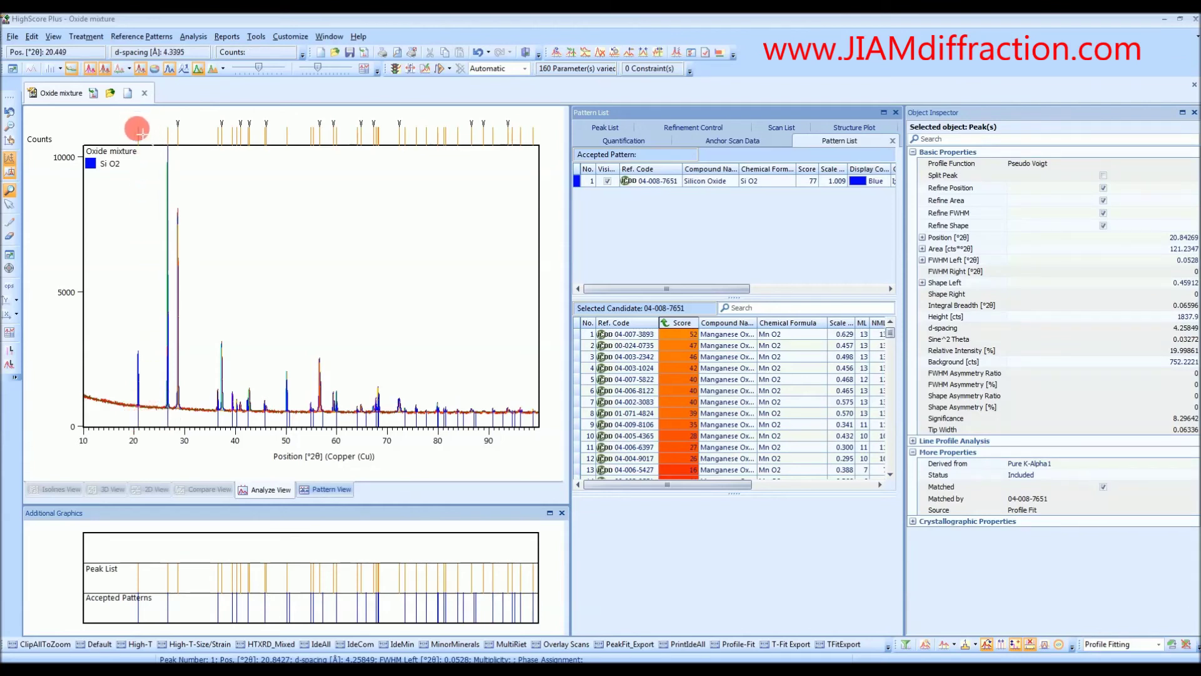
click(167, 141)
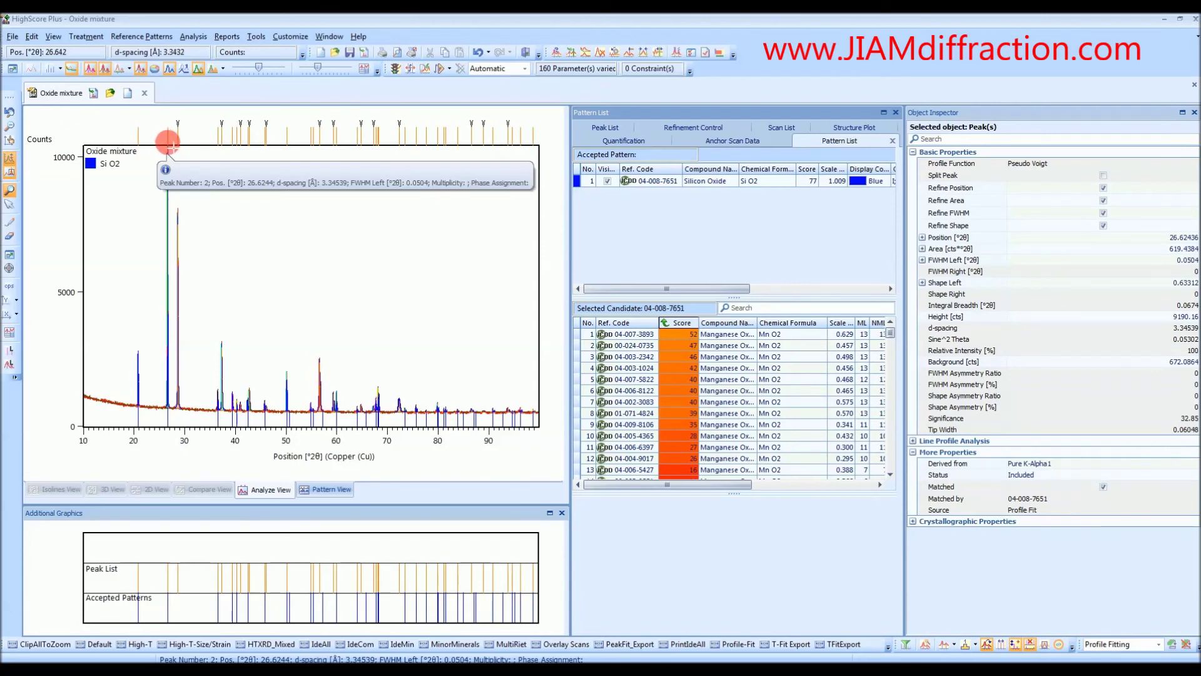
click(168, 137)
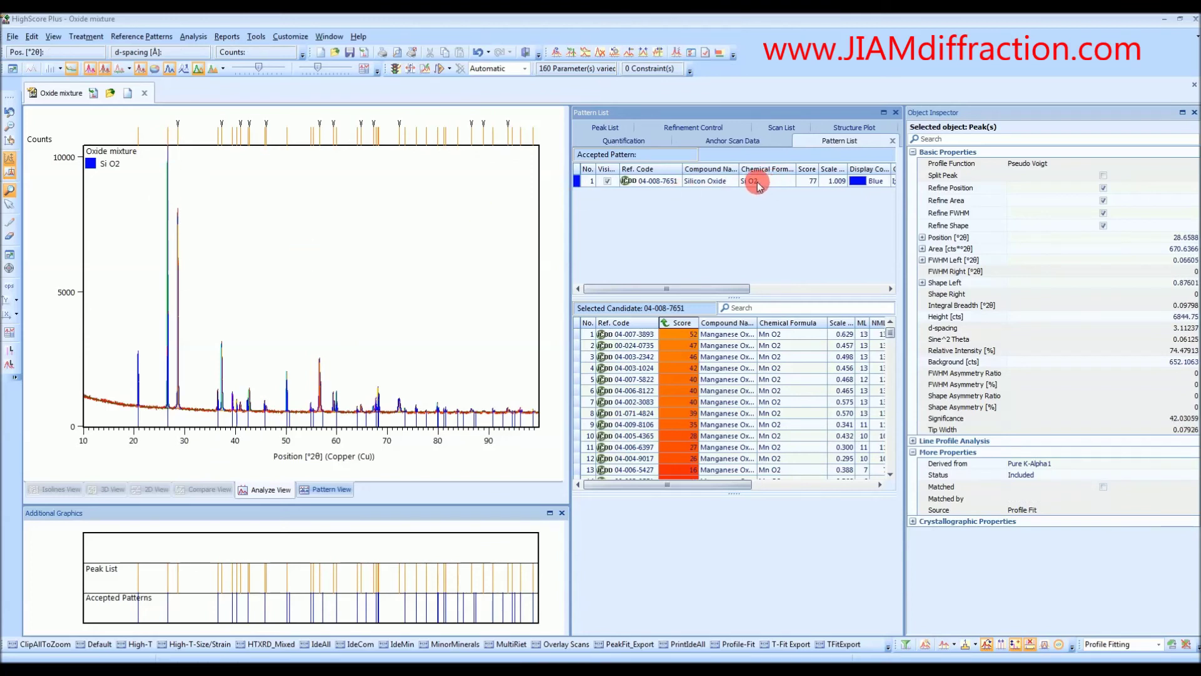
click(169, 136)
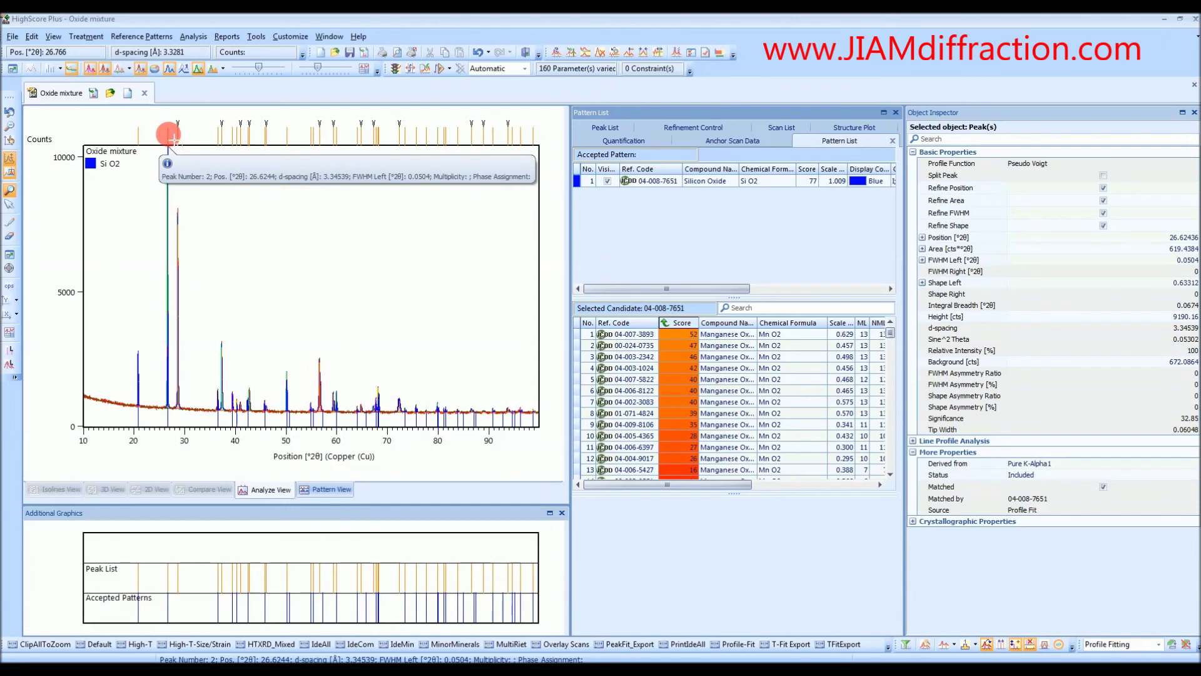
click(186, 134)
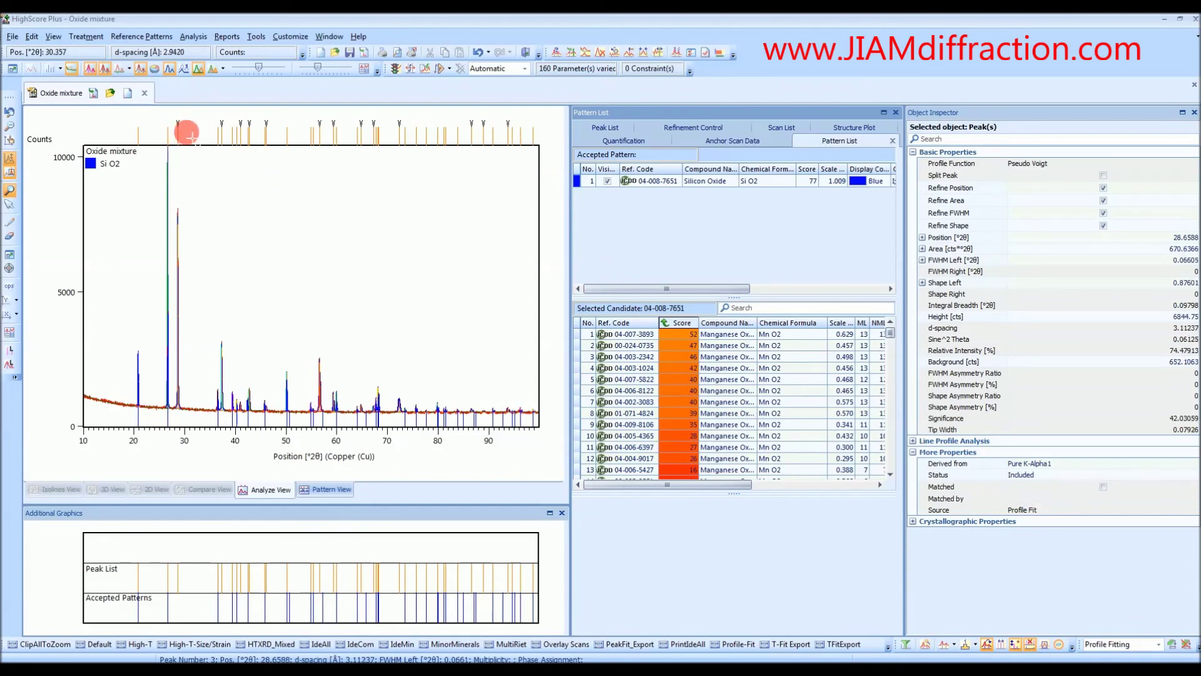
mouse_move(180, 135)
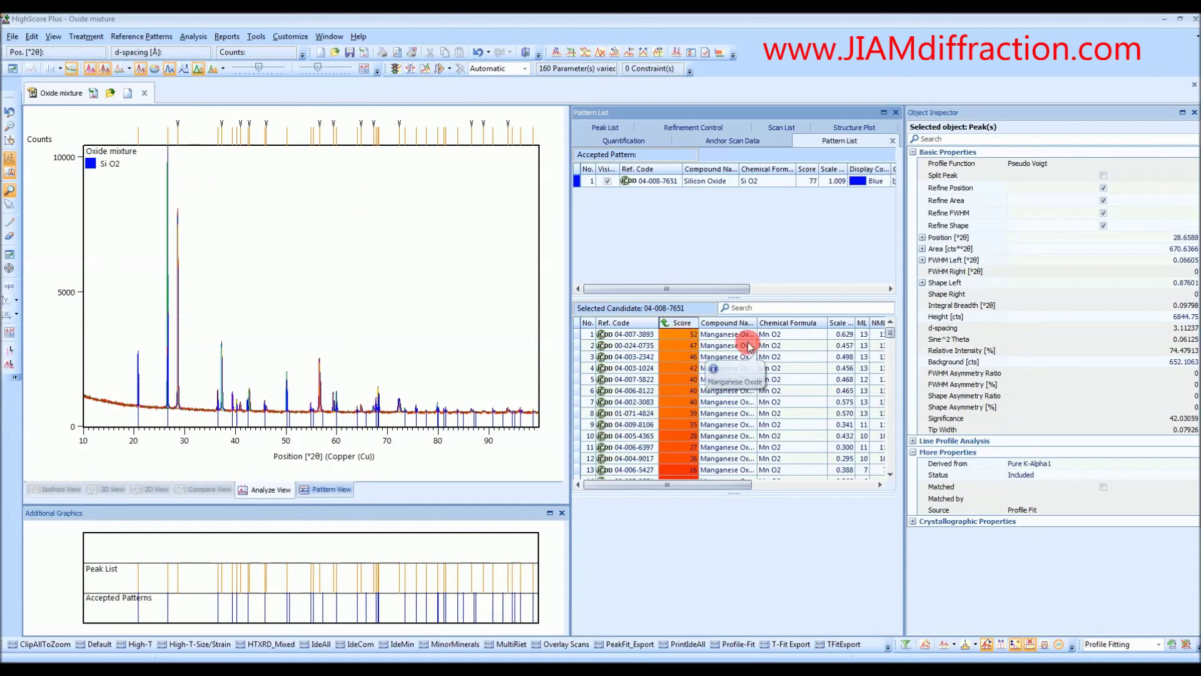
Step: Accept Manganese Oxide 04-007-3893 and confirm the 28.66° and 98.72° peaks are now matched
click(757, 181)
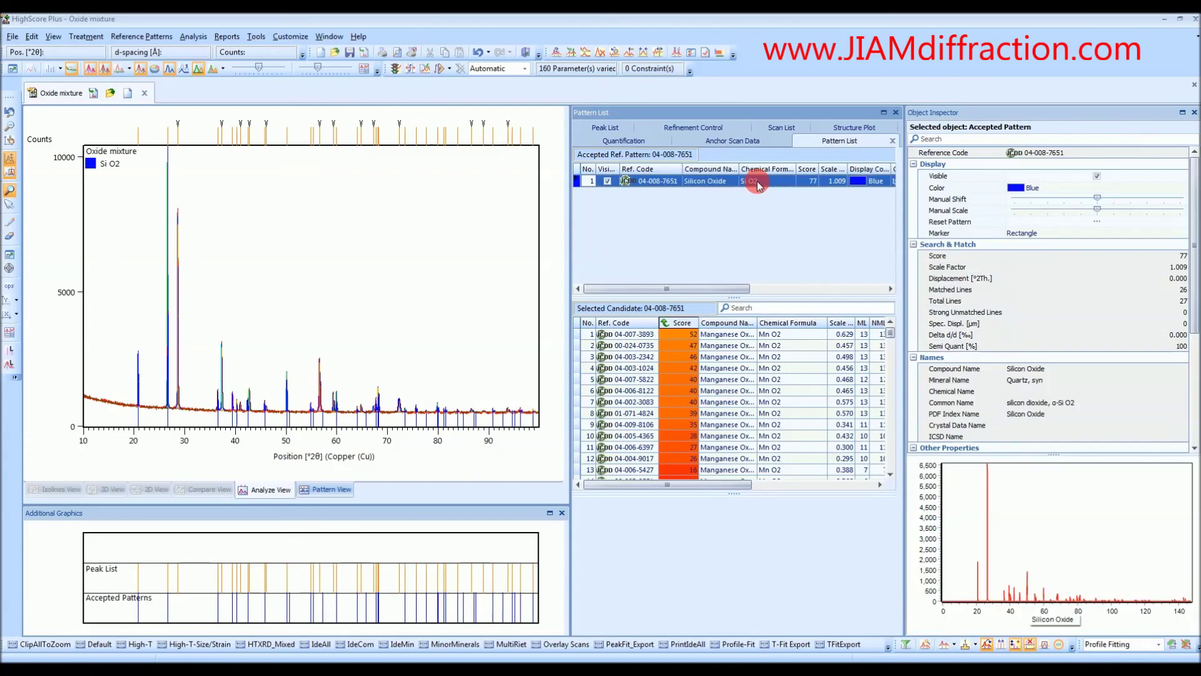
click(741, 336)
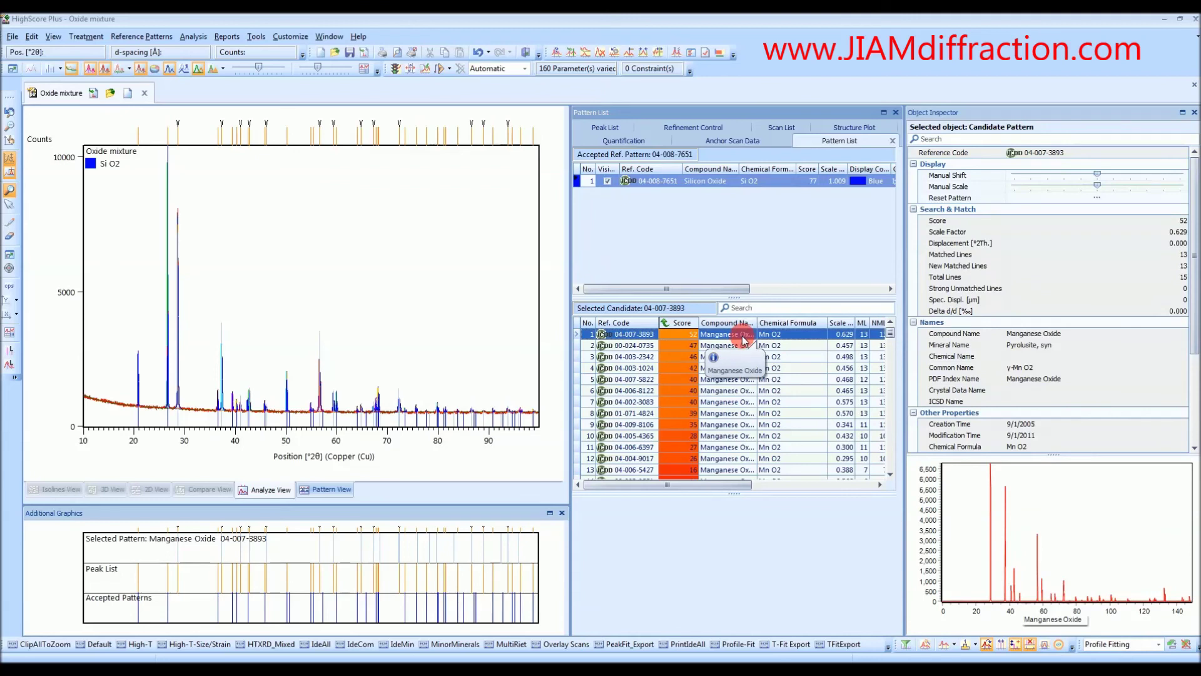
drag(727, 340, 727, 254)
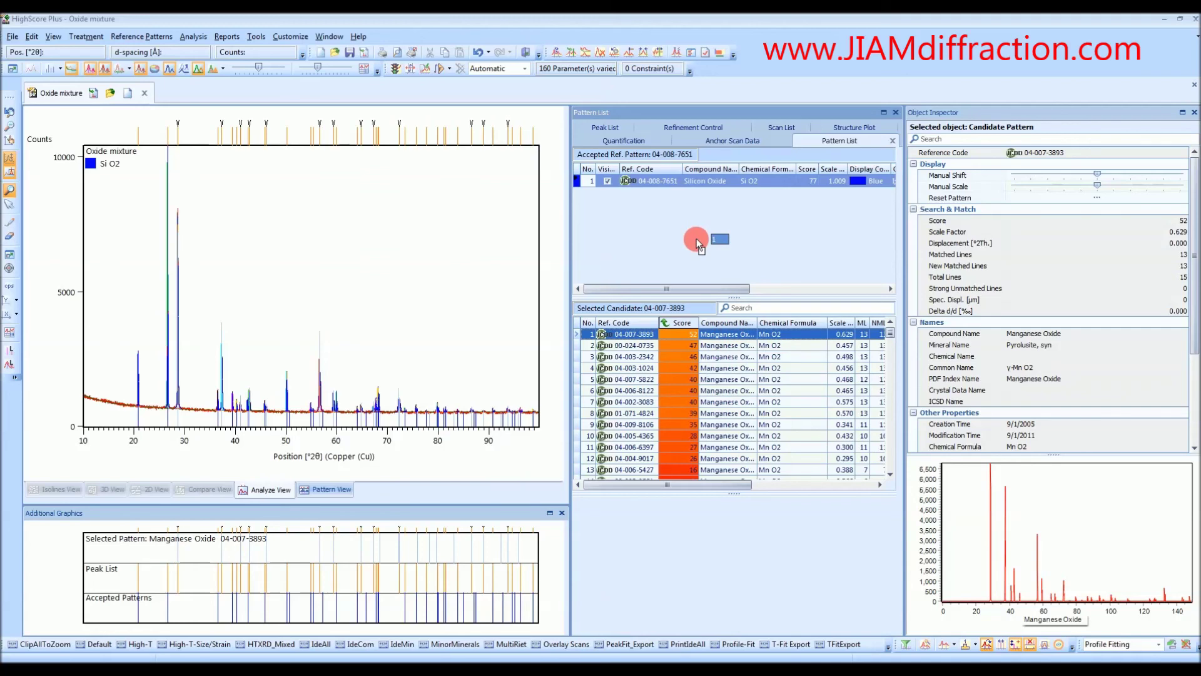
drag(696, 238, 696, 238)
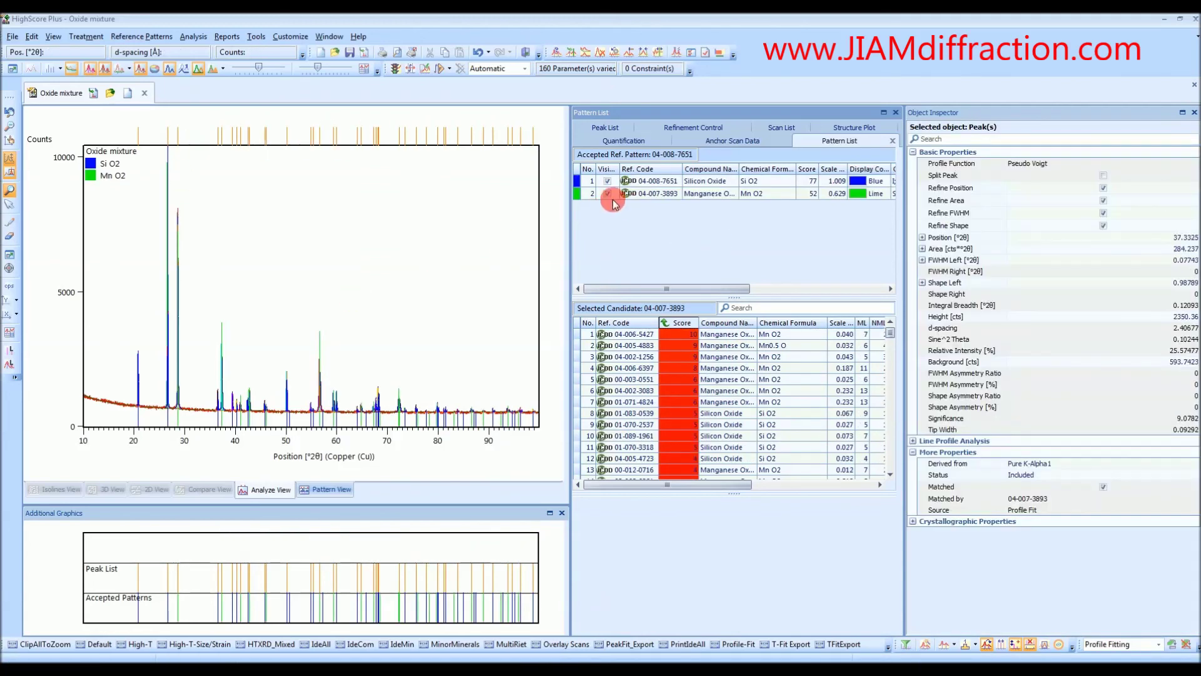
click(579, 194)
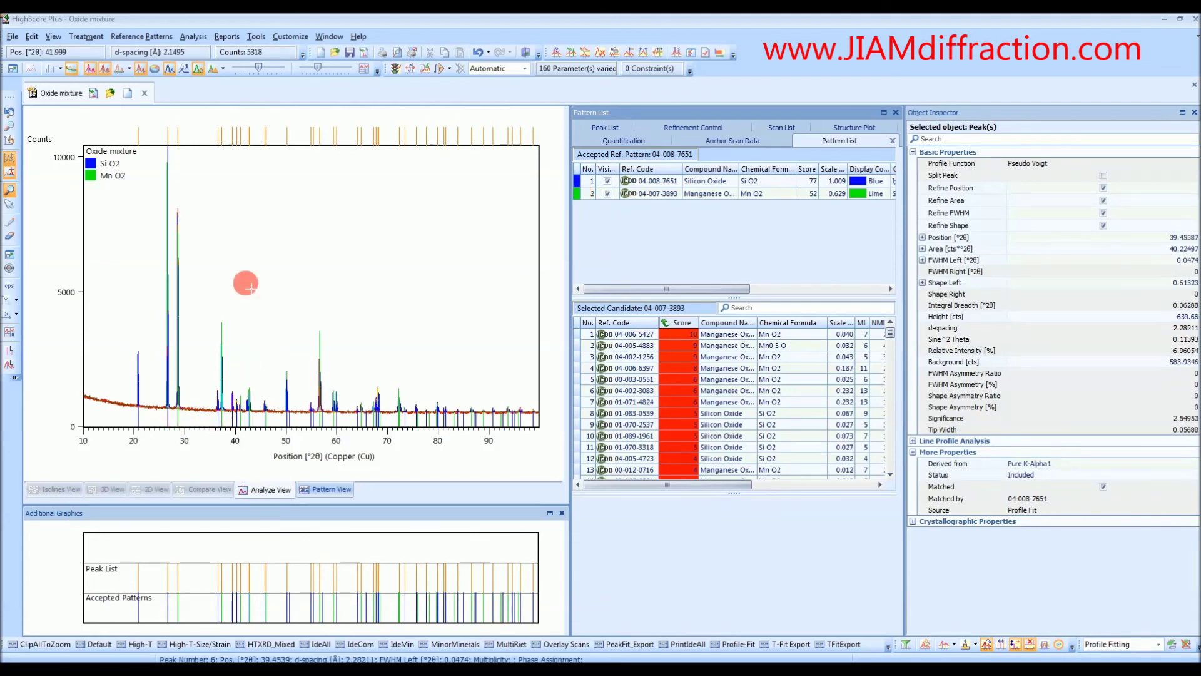
click(167, 128)
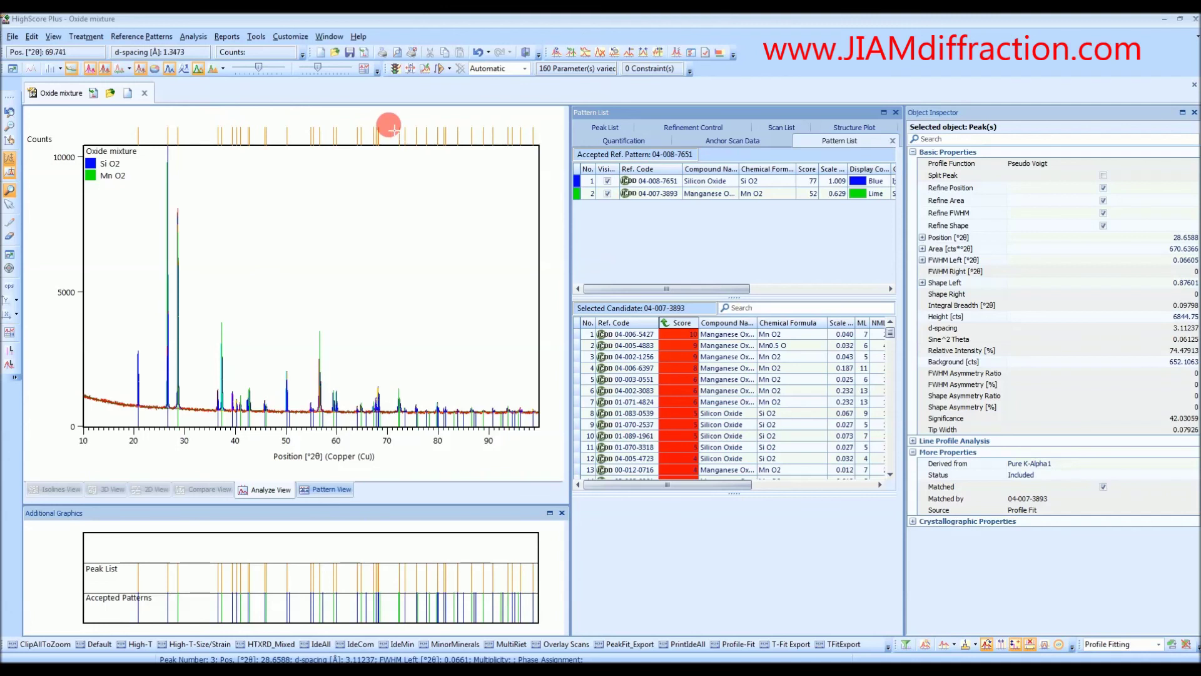
click(533, 133)
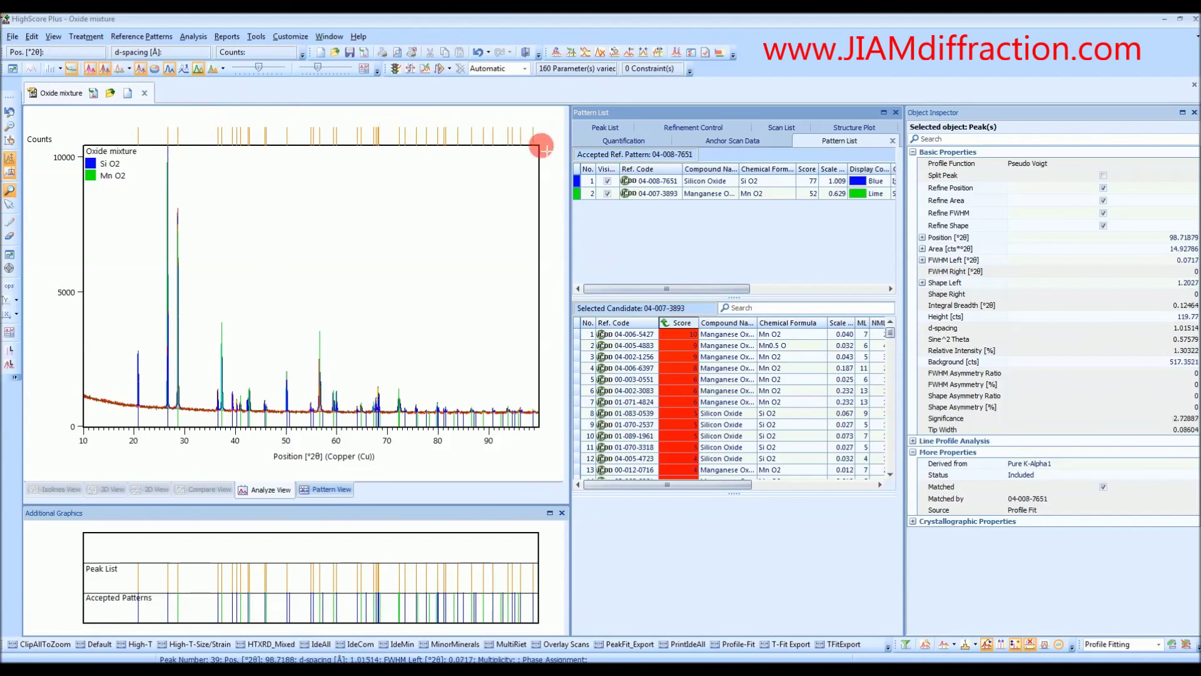